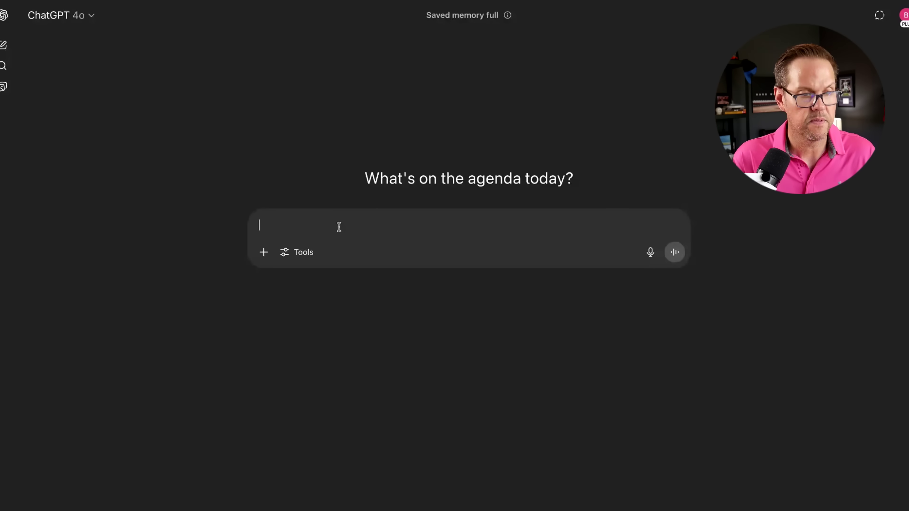
# Step: Send the prompt "I work as a 3rd grade teacher. tell me 20 problems that i deal with daily that other people would pay to avoid"
pyautogui.write('I work as a')
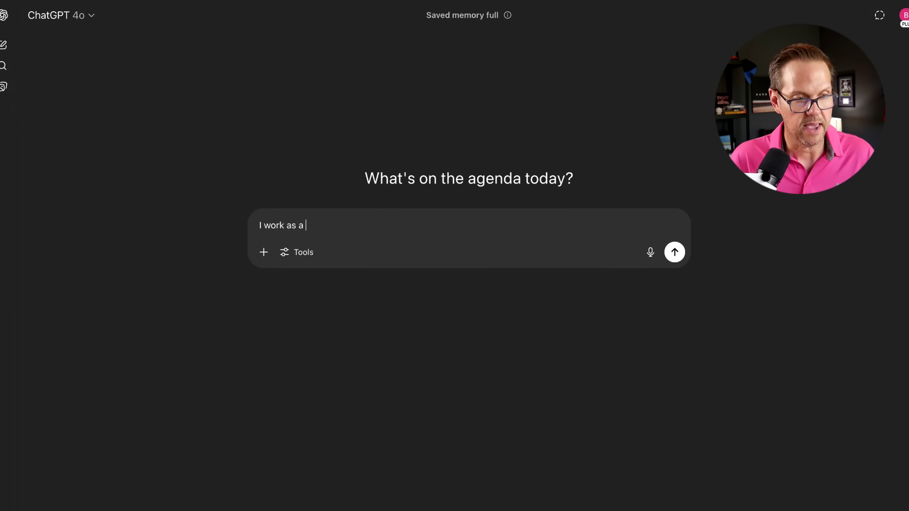
pyautogui.write(' 3rd gra')
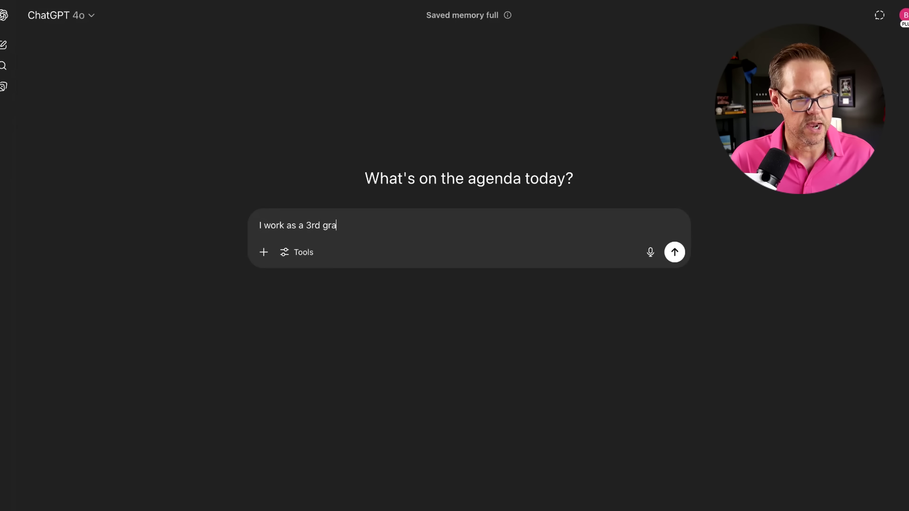
pyautogui.write('de teacher.')
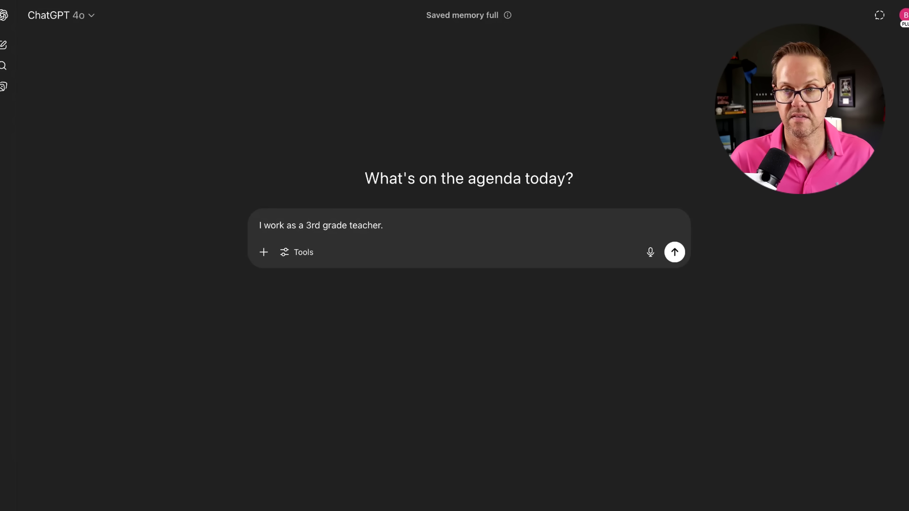
pyautogui.write(' tell me 20 pro')
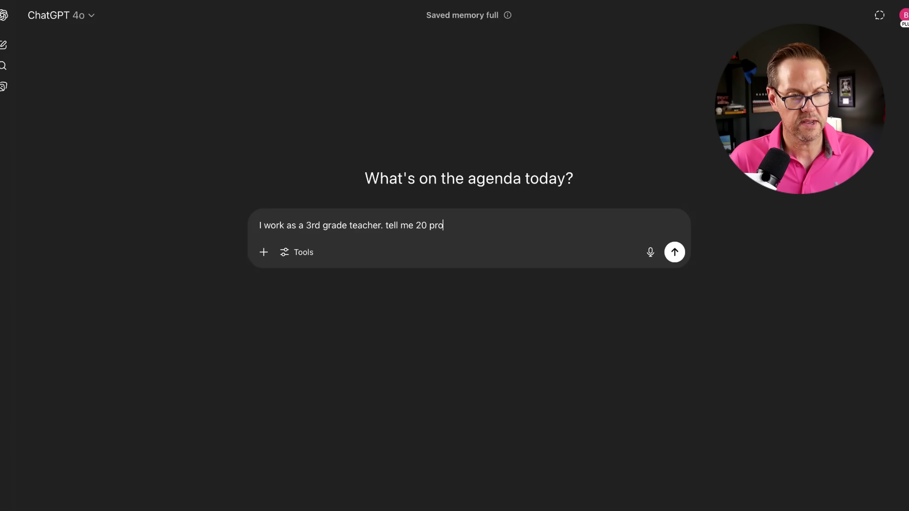
pyautogui.write('blems that i deal with daily')
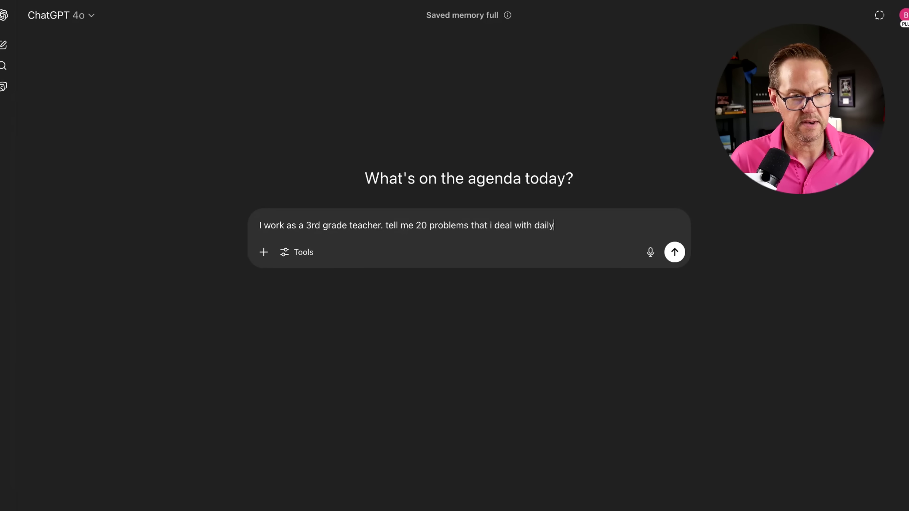
pyautogui.write(' that other people would ')
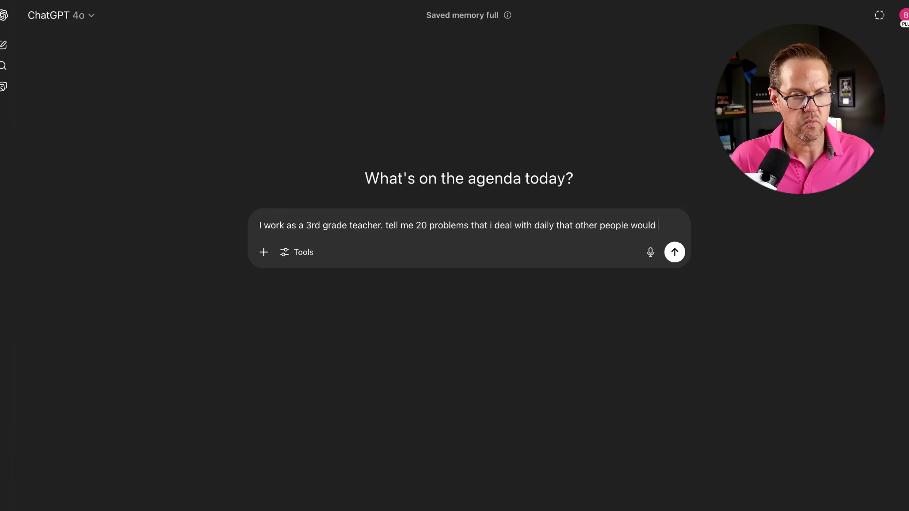
pyautogui.write('pay to av')
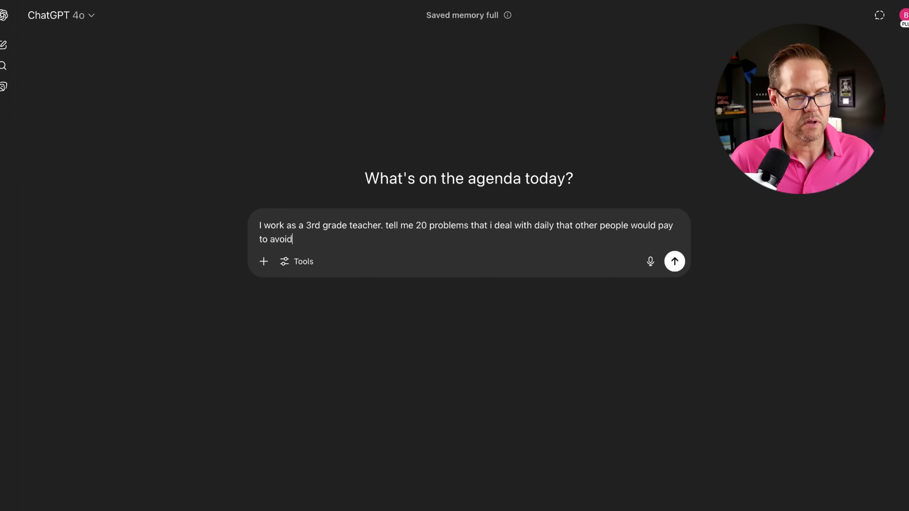
pyautogui.write('oid')
pyautogui.click(674, 261)
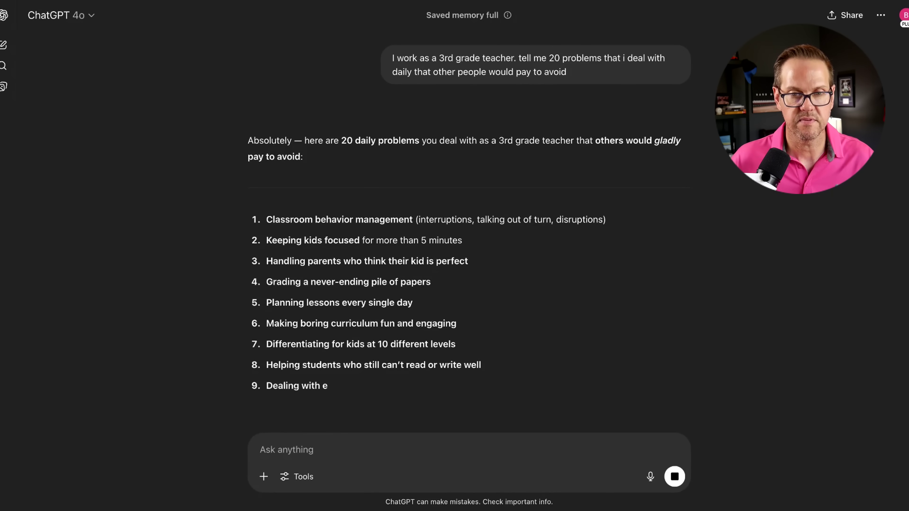
# Step: Read through the full list of daily problems generated for the 3rd grade teacher, including the closing remarks
pyautogui.scroll(-2, 630, 274)
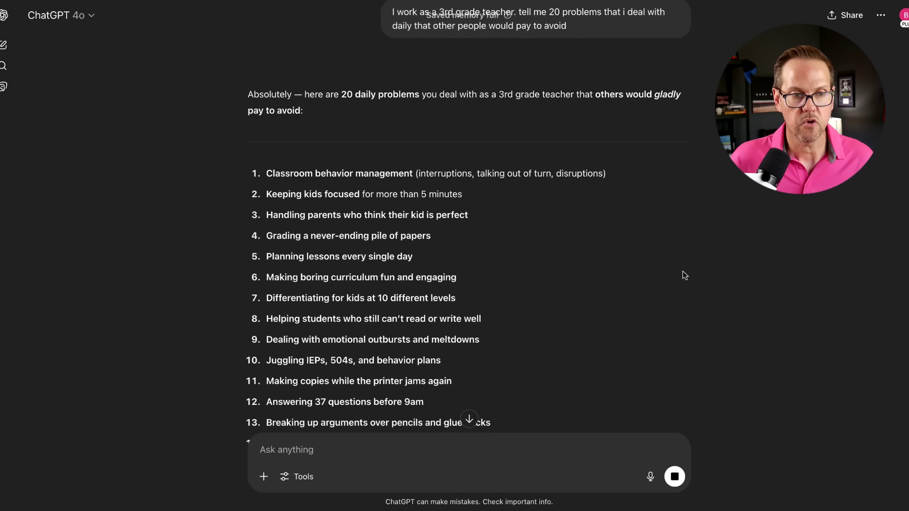
pyautogui.scroll(-1, 683, 275)
pyautogui.scroll(-3, 695, 279)
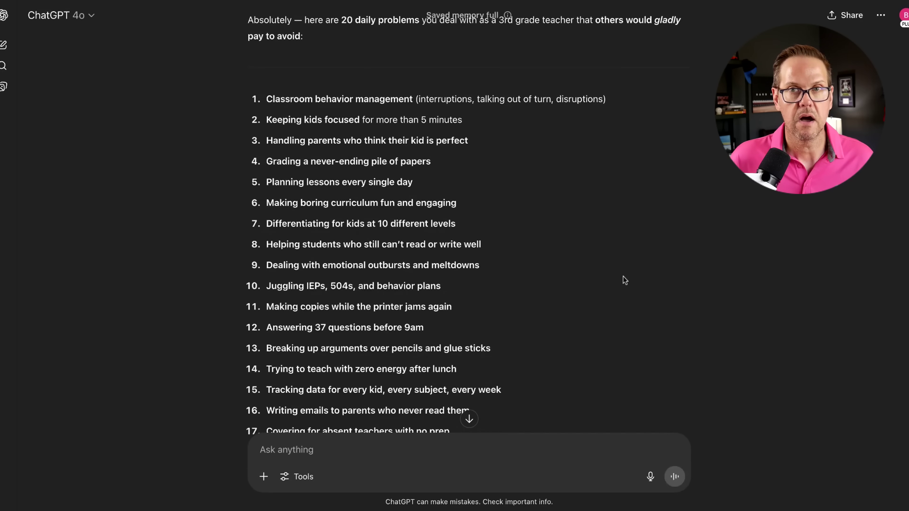
pyautogui.scroll(-1, 622, 279)
pyautogui.scroll(-1, 621, 279)
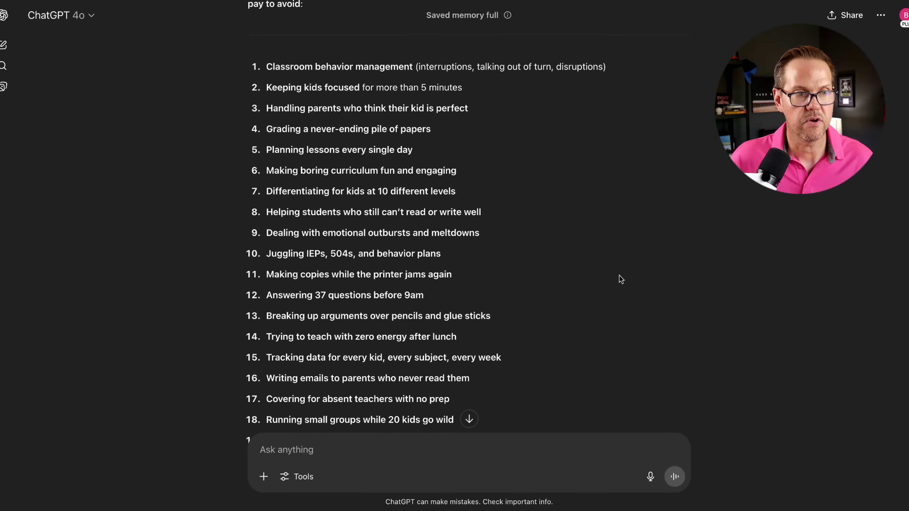
pyautogui.scroll(-3, 621, 282)
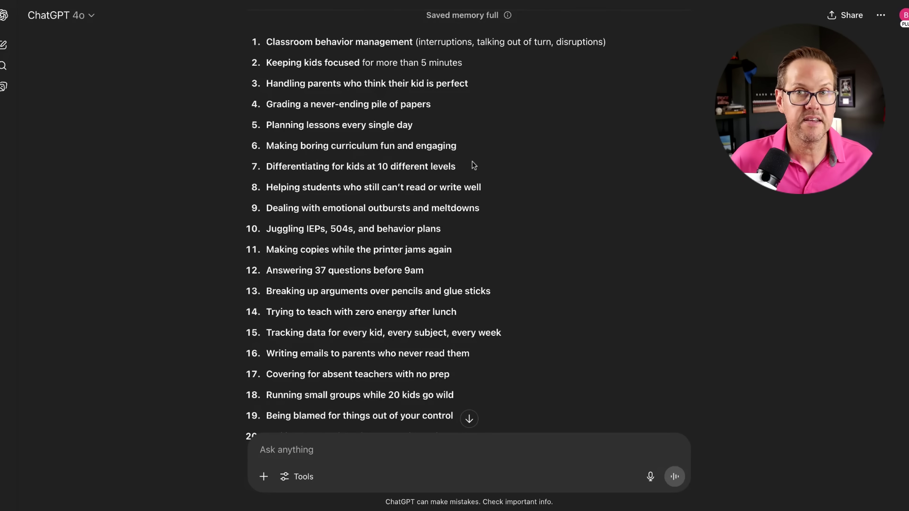
pyautogui.scroll(-3, 495, 177)
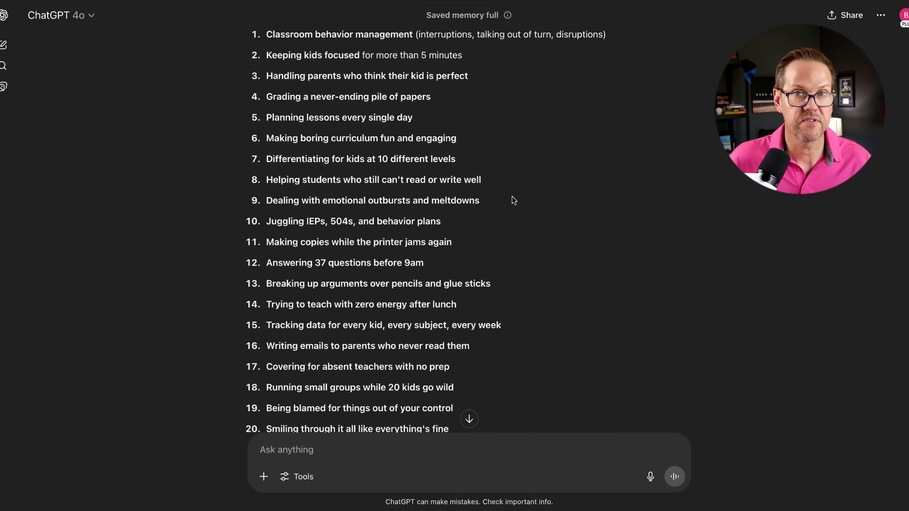
pyautogui.scroll(2, 511, 199)
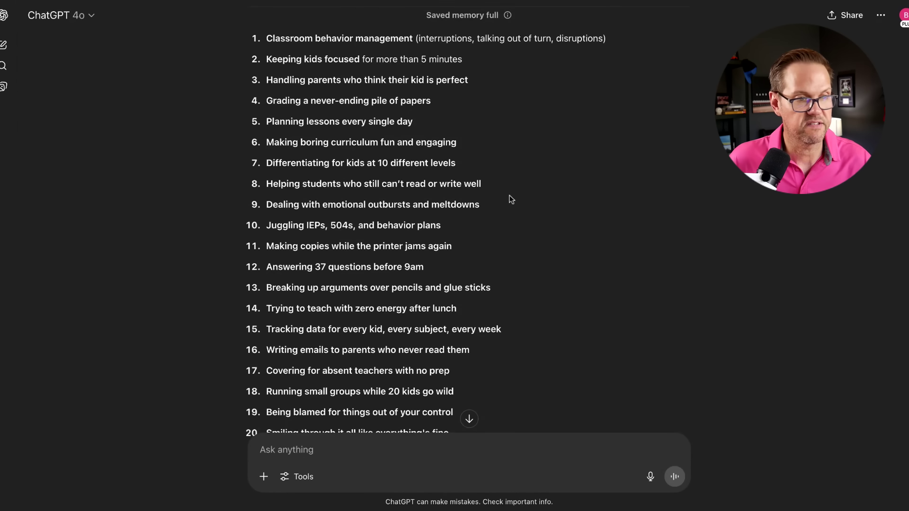
pyautogui.scroll(-1, 510, 198)
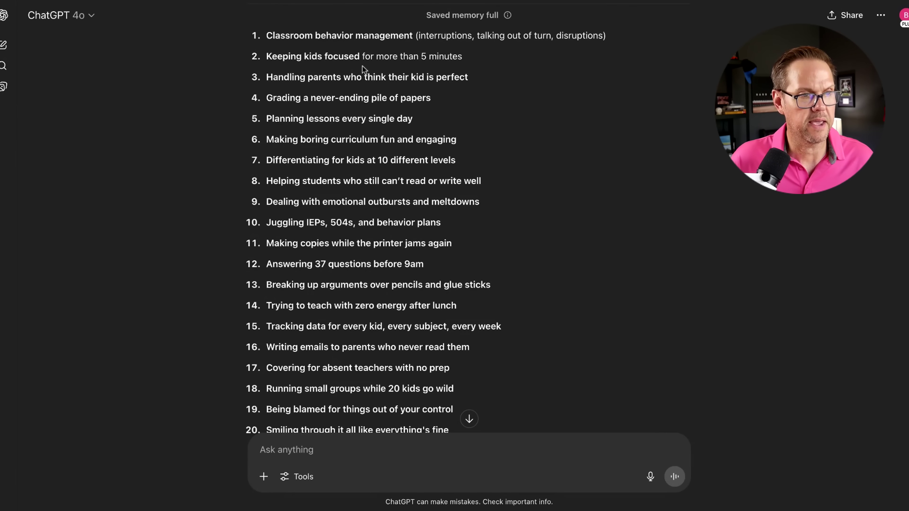
pyautogui.scroll(-1, 421, 161)
pyautogui.scroll(-2, 422, 161)
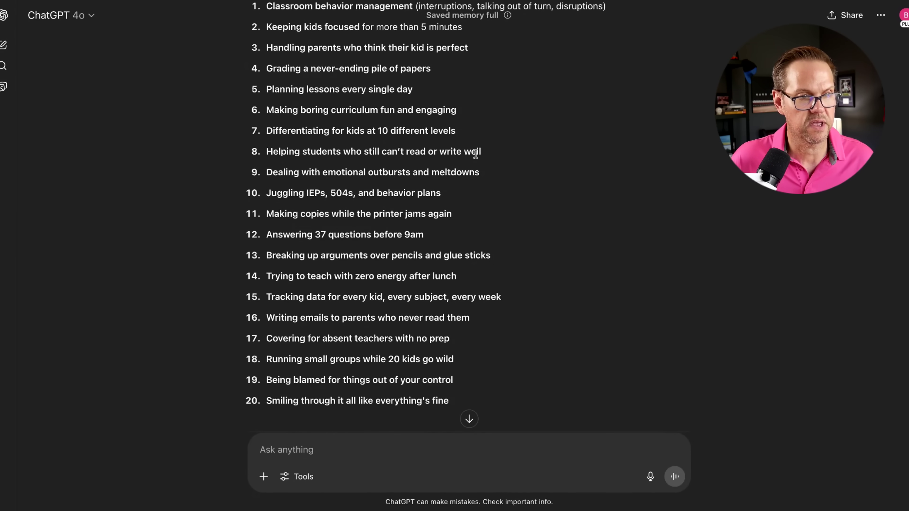
pyautogui.scroll(-1, 426, 175)
pyautogui.scroll(-6, 358, 324)
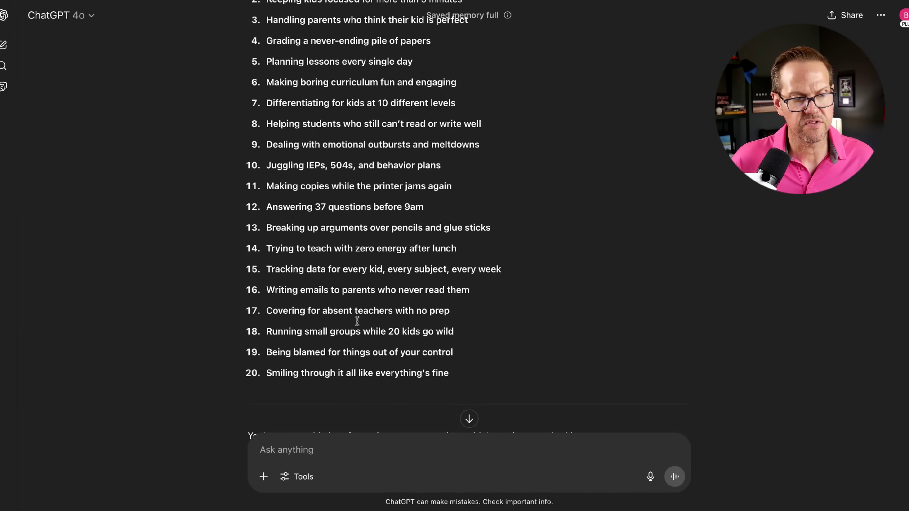
pyautogui.scroll(-5, 357, 321)
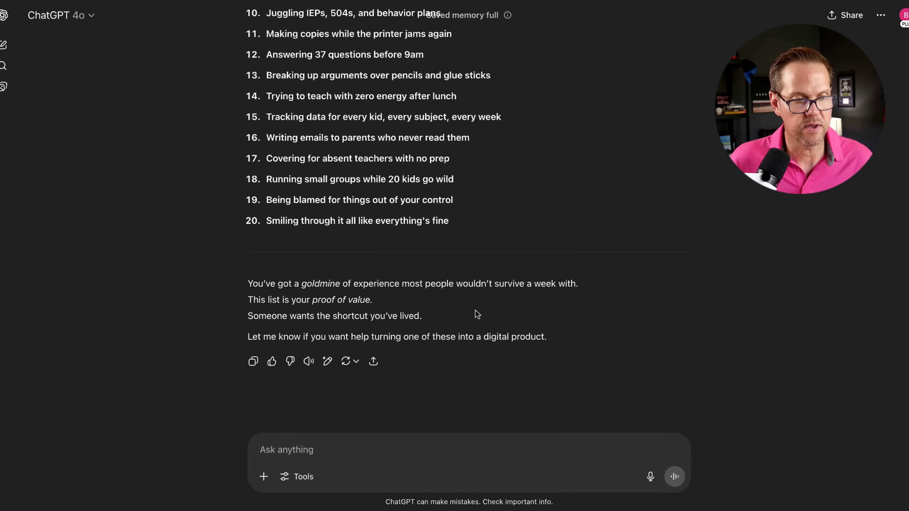
pyautogui.scroll(2, 507, 311)
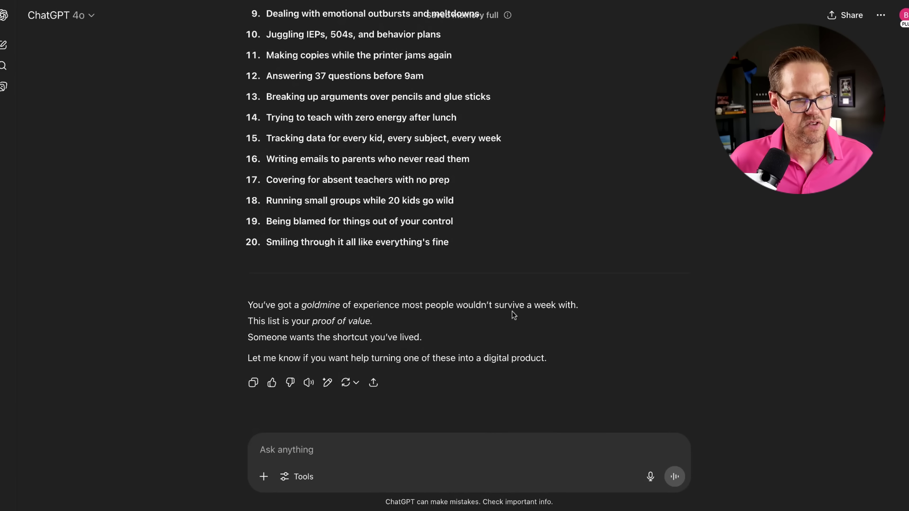
pyautogui.scroll(1, 508, 335)
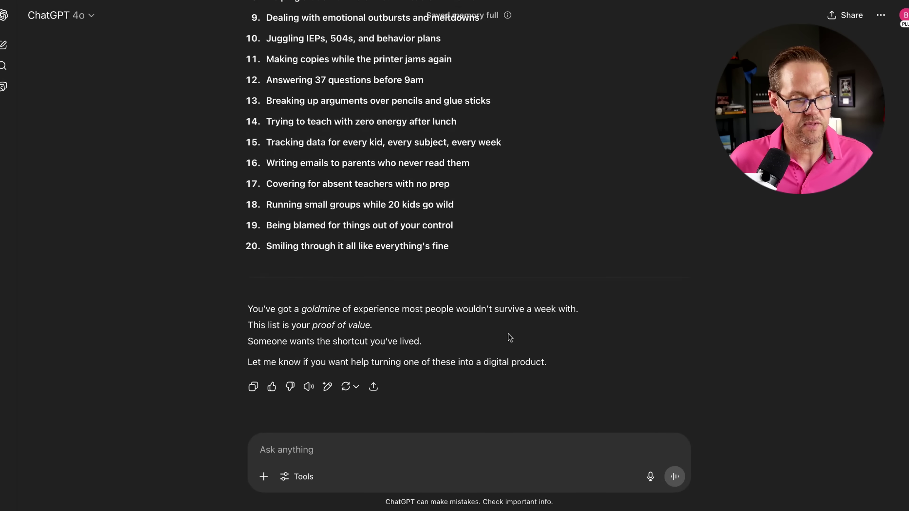
pyautogui.scroll(5, 527, 340)
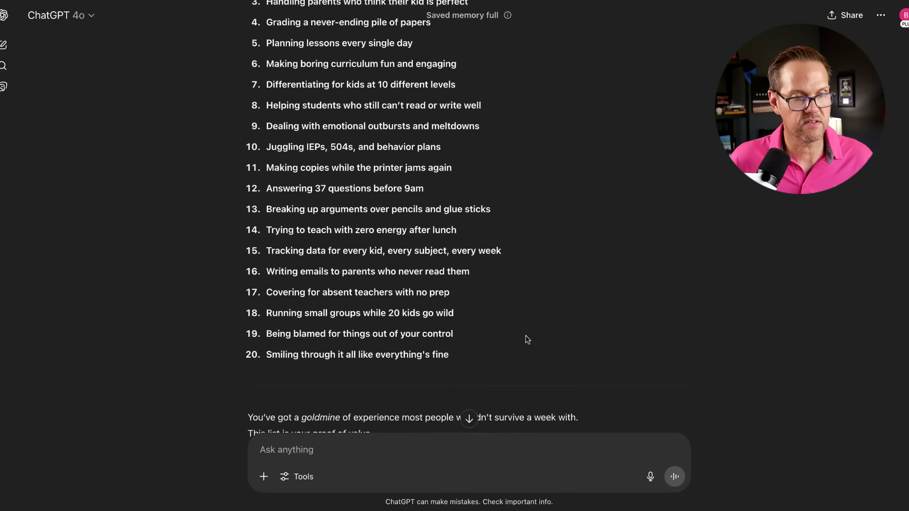
pyautogui.scroll(3, 527, 340)
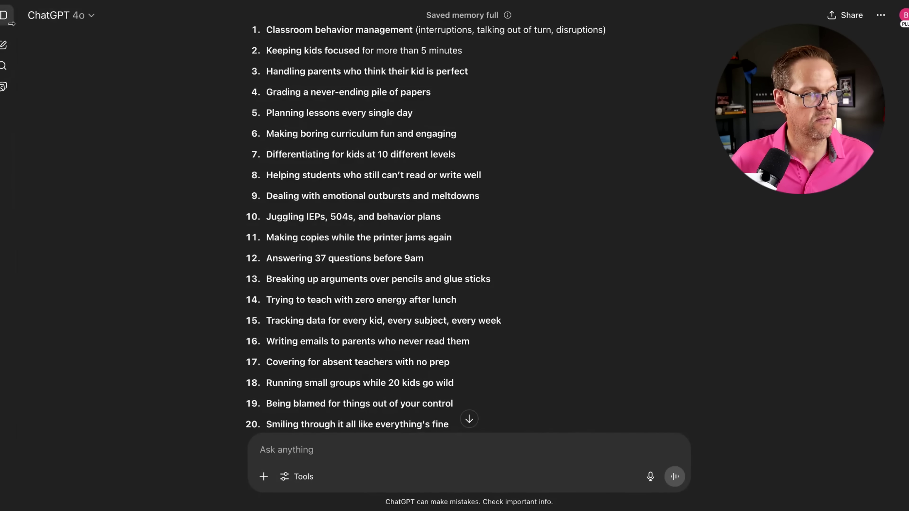
# Step: In a new chat, send "I work as nurse. Tell me 20 problems I deal with daily that other people would pay to avoid."
pyautogui.click(3, 49)
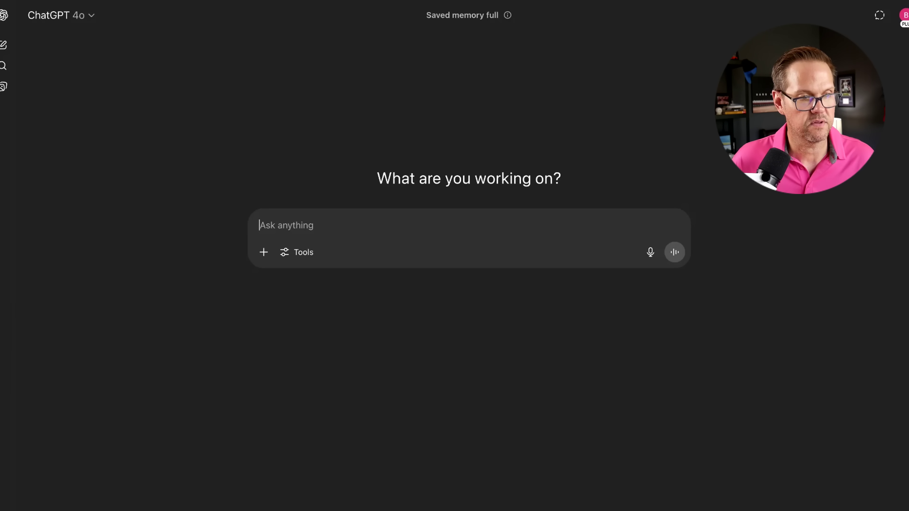
pyautogui.write('"I work as [your job]. Tell me 20 problems I deal with daily that other people would pay to avoid."')
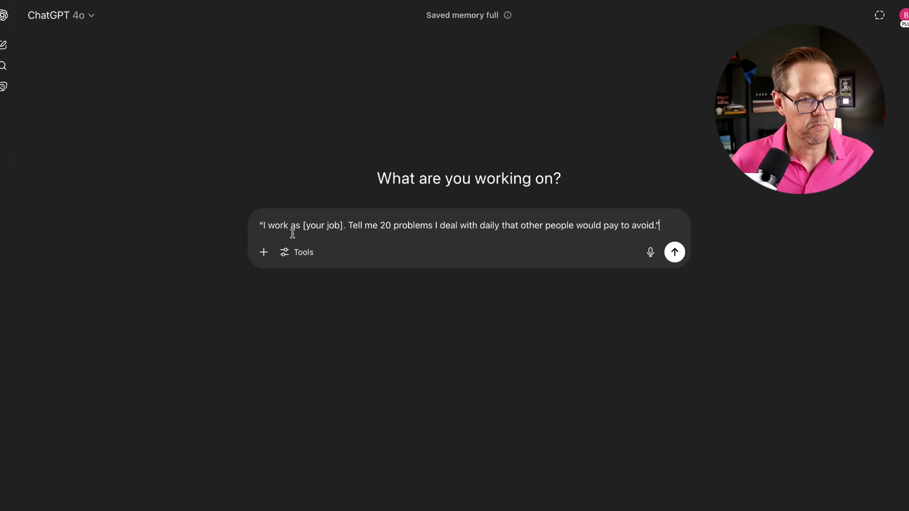
pyautogui.moveTo(304, 225); pyautogui.dragTo(340, 222)
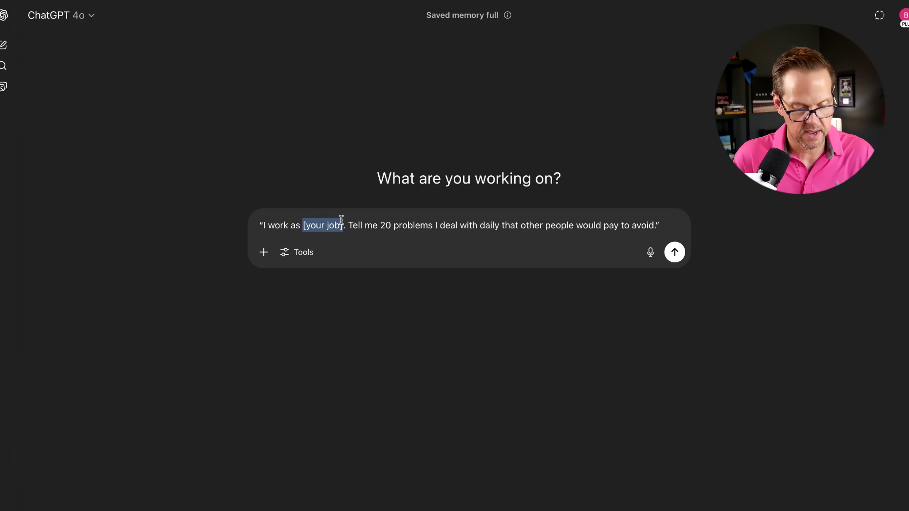
pyautogui.write('nurse')
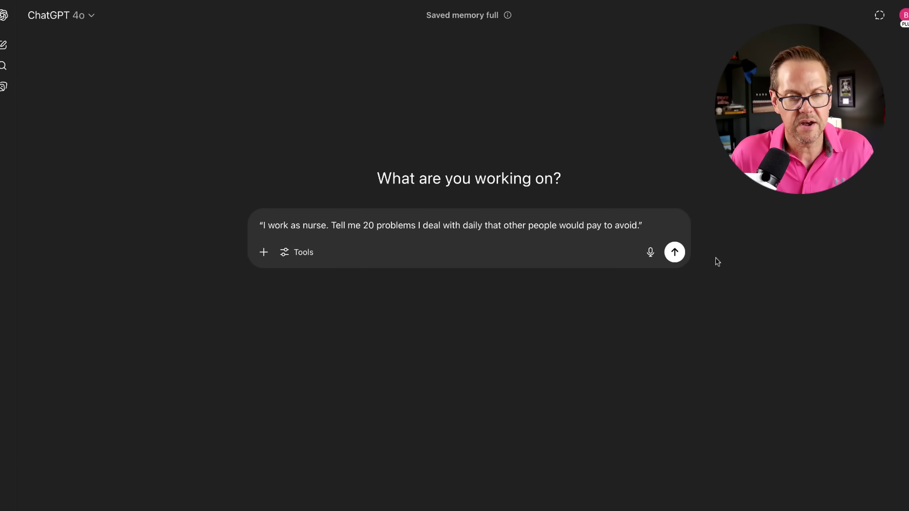
pyautogui.click(675, 253)
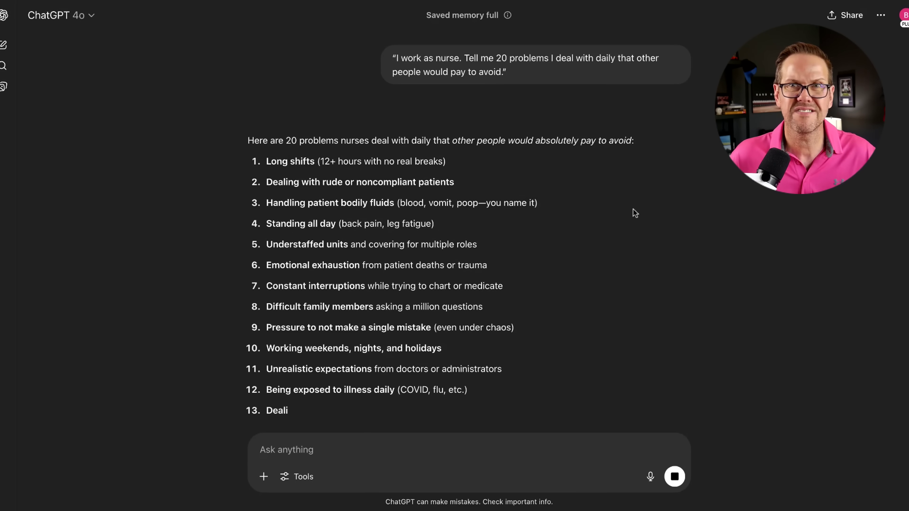
# Step: Review the generated list of daily nursing problems from beginning to end and return to its start
pyautogui.scroll(-1, 590, 234)
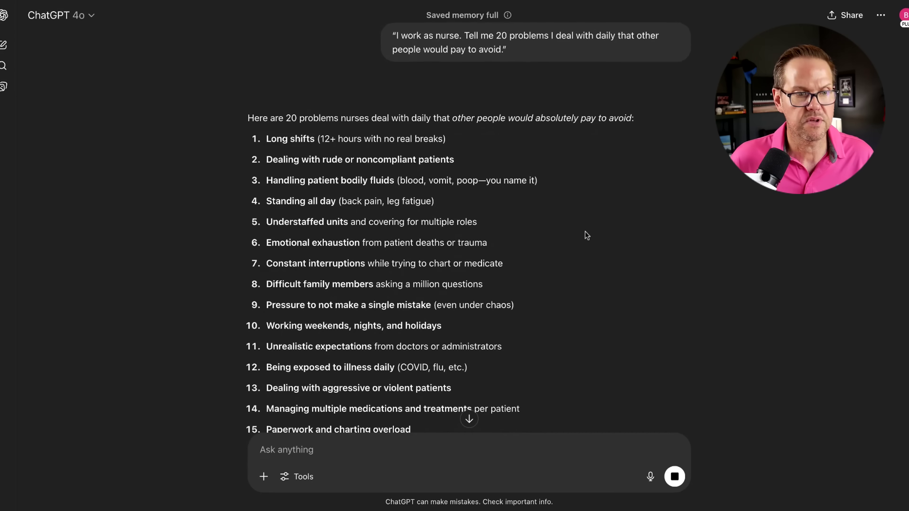
pyautogui.scroll(-2, 545, 222)
pyautogui.scroll(-4, 545, 223)
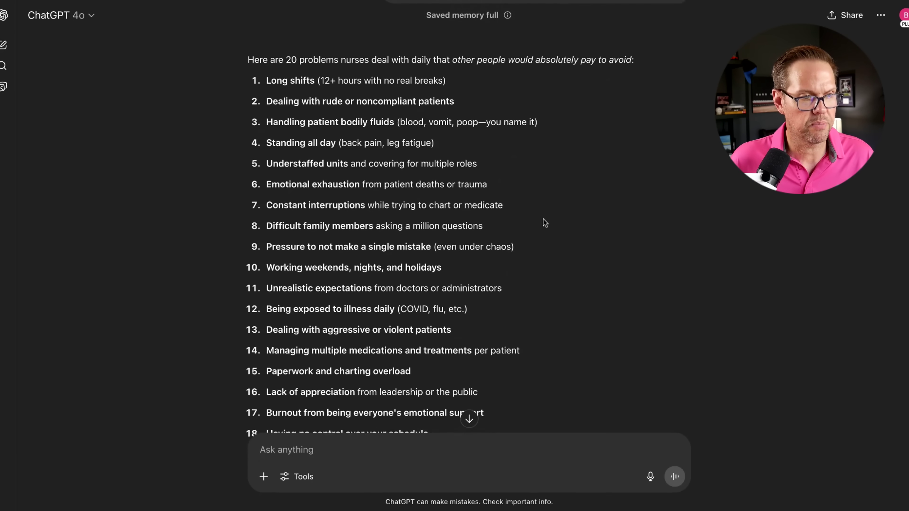
pyautogui.scroll(-5, 545, 222)
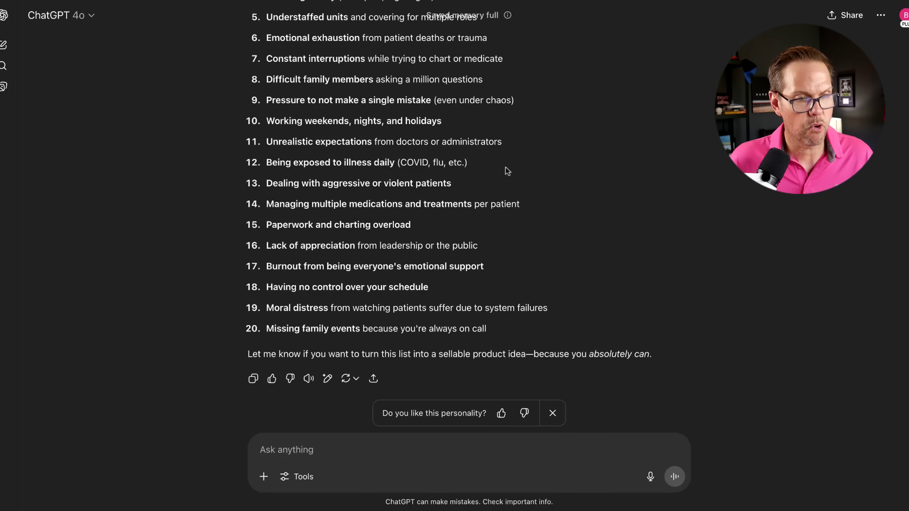
pyautogui.scroll(-3, 524, 193)
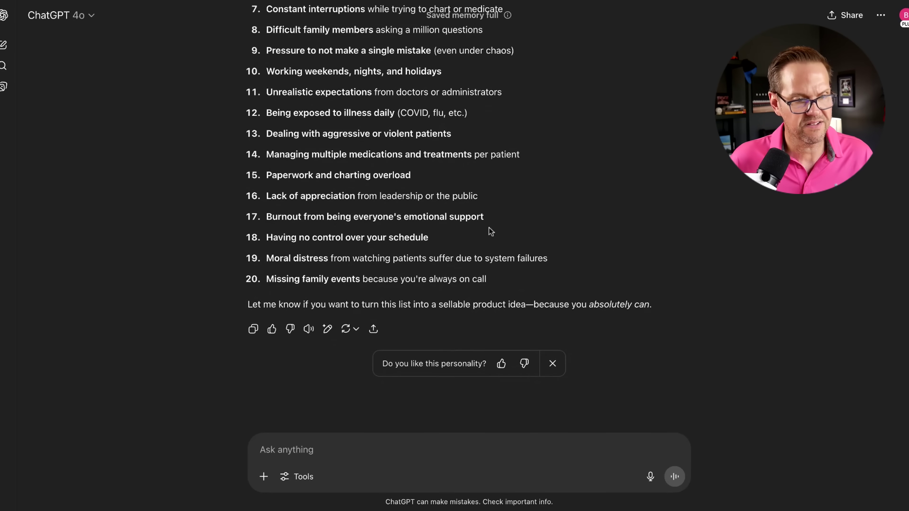
pyautogui.scroll(7, 486, 229)
pyautogui.scroll(5, 487, 237)
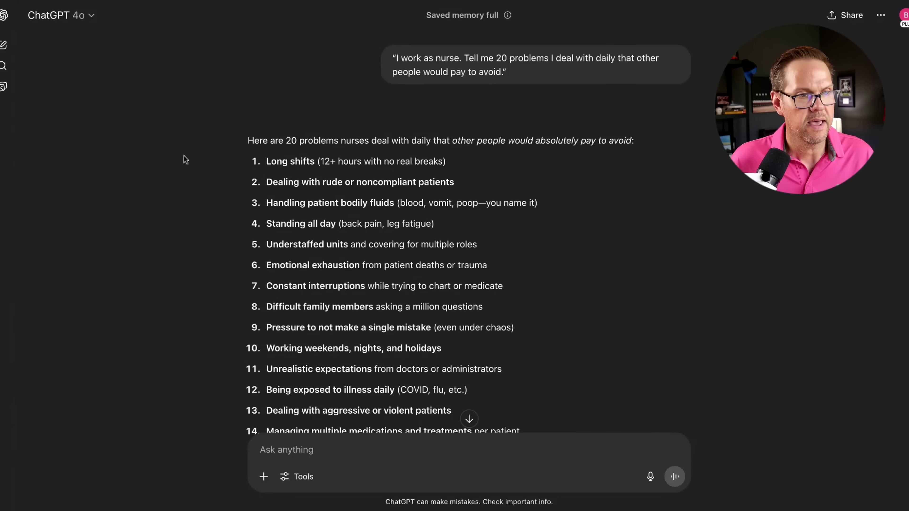
# Step: In a new chat, send "I work as HR manager. Tell me 20 problems I deal with daily that other people would pay to avoid."
pyautogui.click(3, 44)
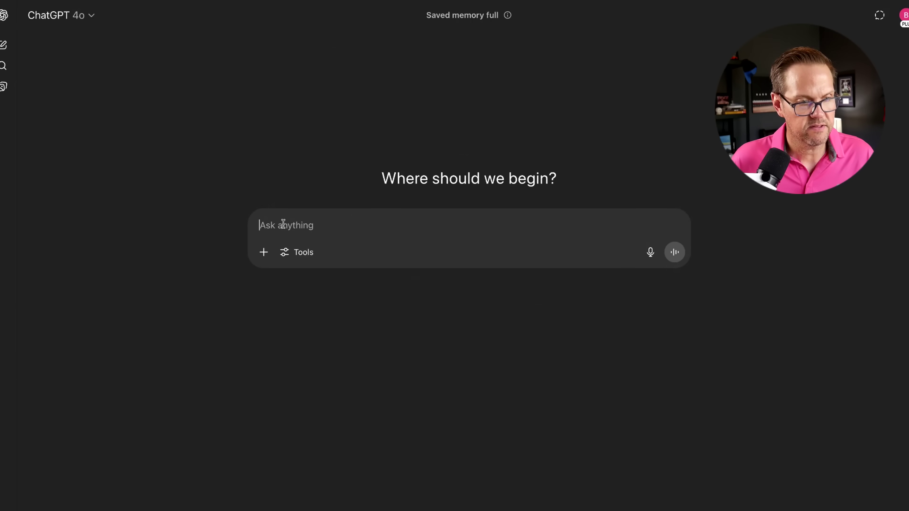
pyautogui.write('"I work as [your job]. Tell me 20 problems I deal with daily that other people would pay to avoid."')
pyautogui.click(303, 225)
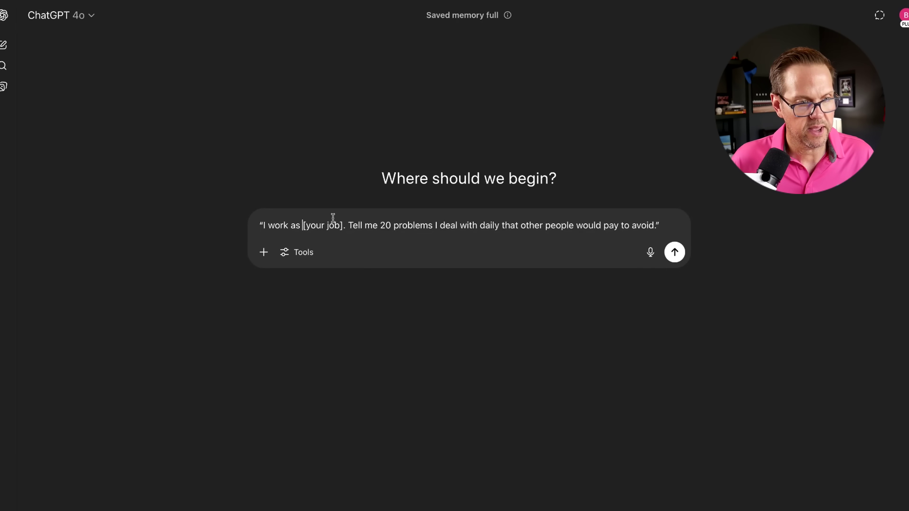
pyautogui.hotkey('shift', 'Right')
pyautogui.hotkey('shift', 'Right')
pyautogui.hotkey('shift', 'Right')
pyautogui.hotkey('shift', 'Right')
pyautogui.hotkey('shift', 'Right')
pyautogui.hotkey('shift', 'Right')
pyautogui.hotkey('shift', 'Right')
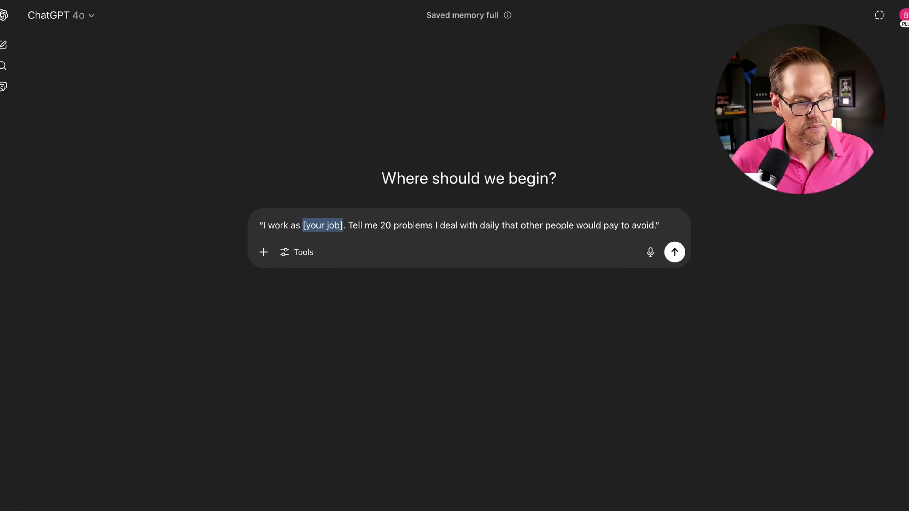
pyautogui.write('HR')
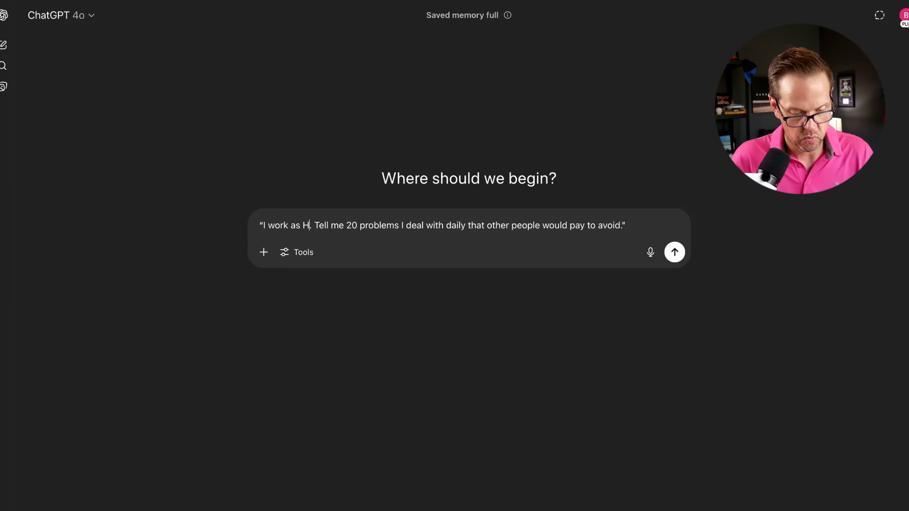
pyautogui.write(' manager')
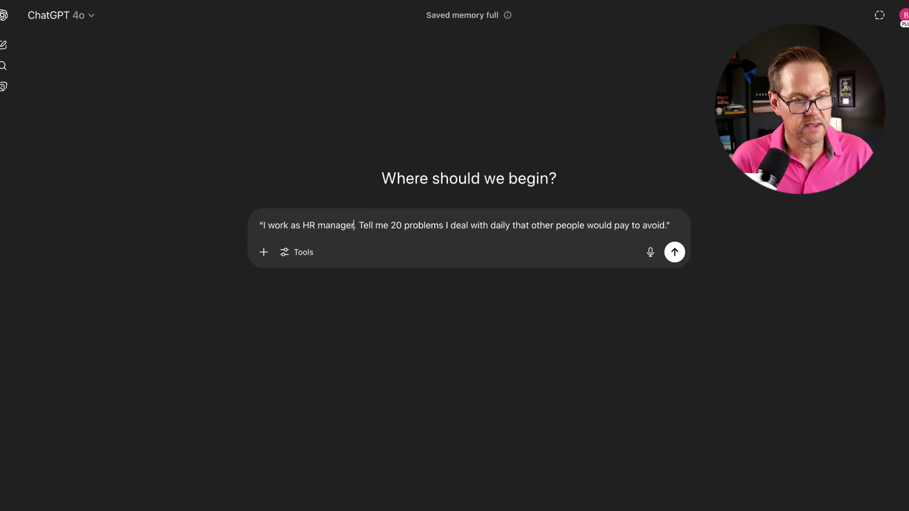
pyautogui.click(674, 252)
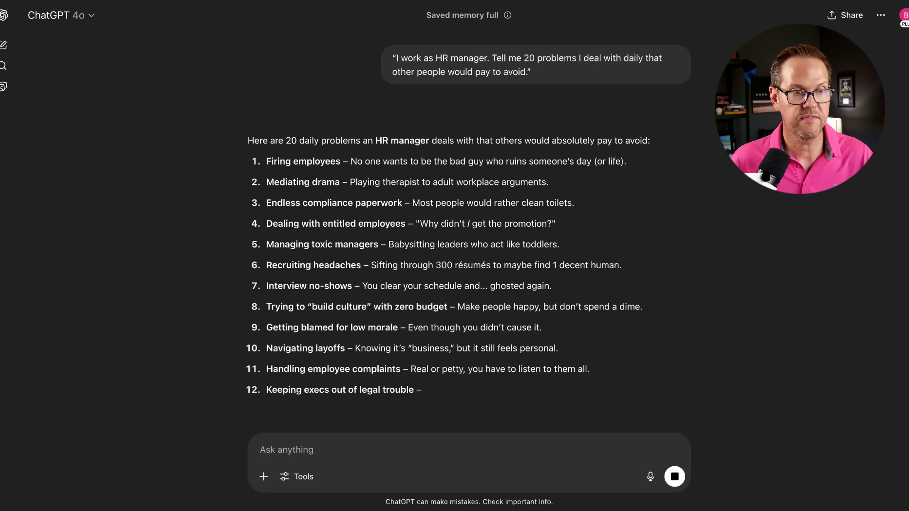
# Step: Read through the generated list of daily HR manager problems down to its closing suggestion
pyautogui.scroll(-2, 481, 271)
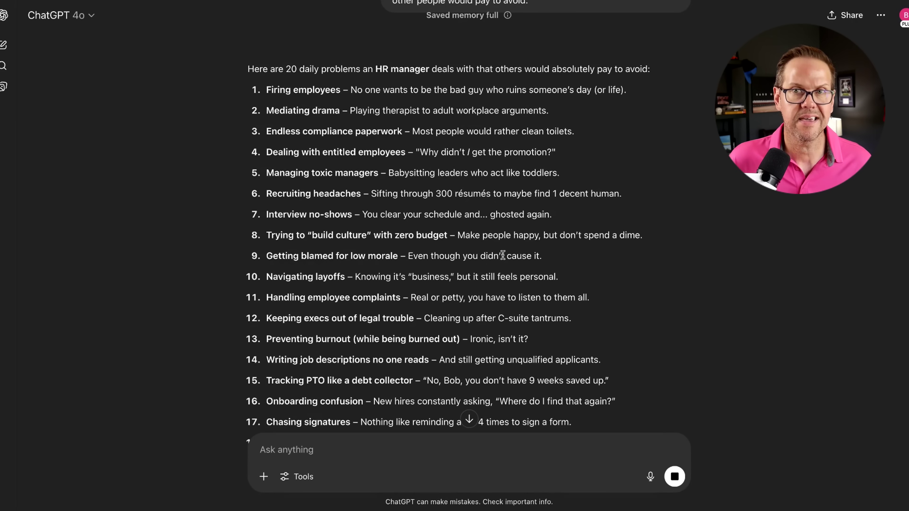
pyautogui.scroll(-4, 497, 268)
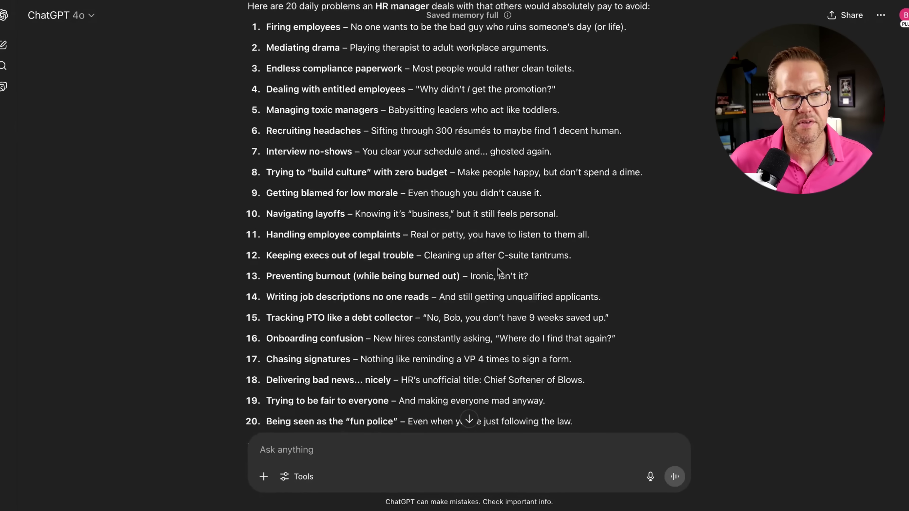
pyautogui.scroll(2, 406, 260)
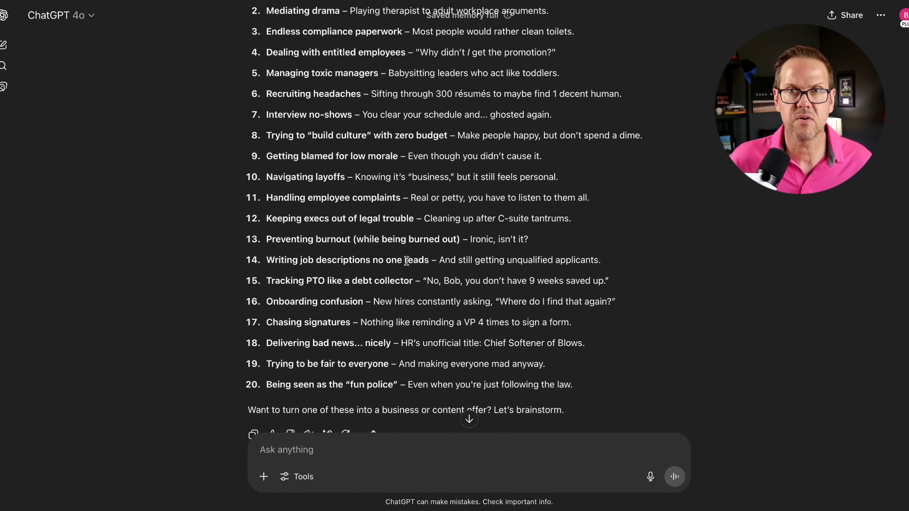
pyautogui.scroll(-3, 406, 260)
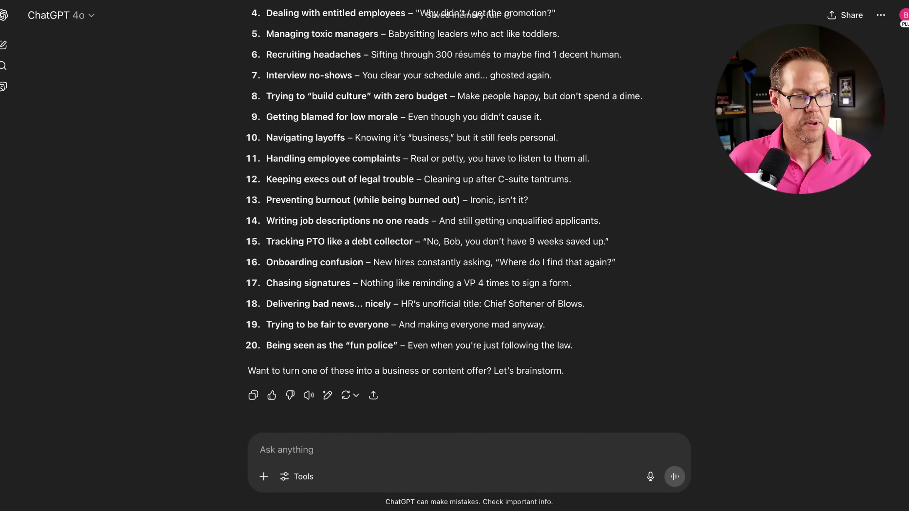
pyautogui.scroll(1, 443, 208)
pyautogui.scroll(1, 444, 207)
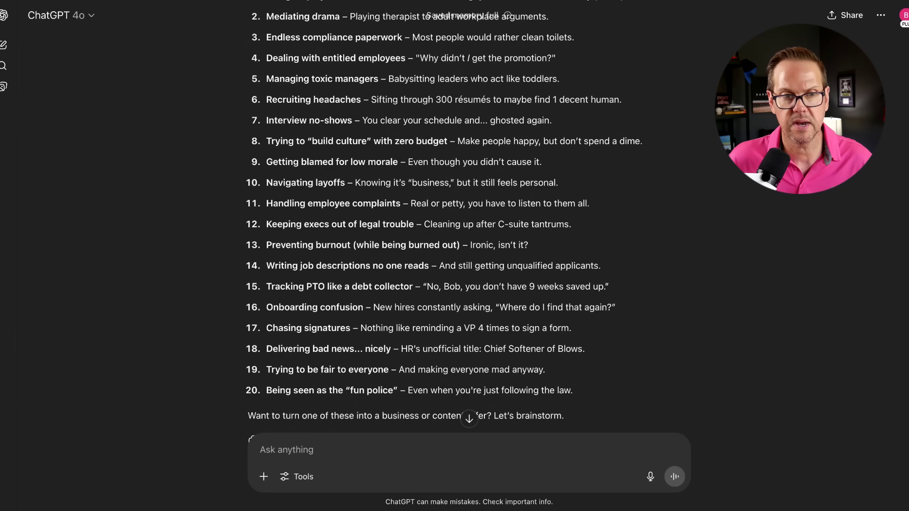
pyautogui.scroll(-3, 418, 265)
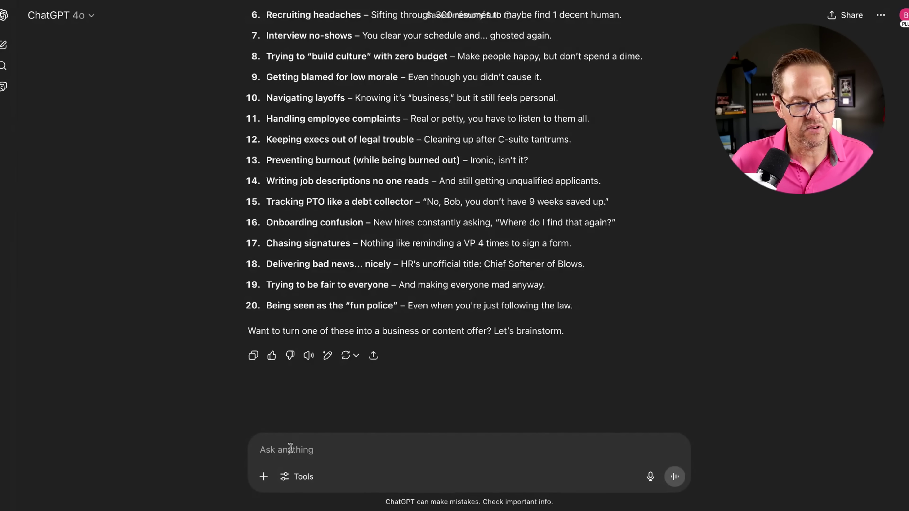
# Step: Send the follow-up "i want to make my first $100 online. Which idea should i priotize and why?" in the HR manager chat
pyautogui.click(345, 453)
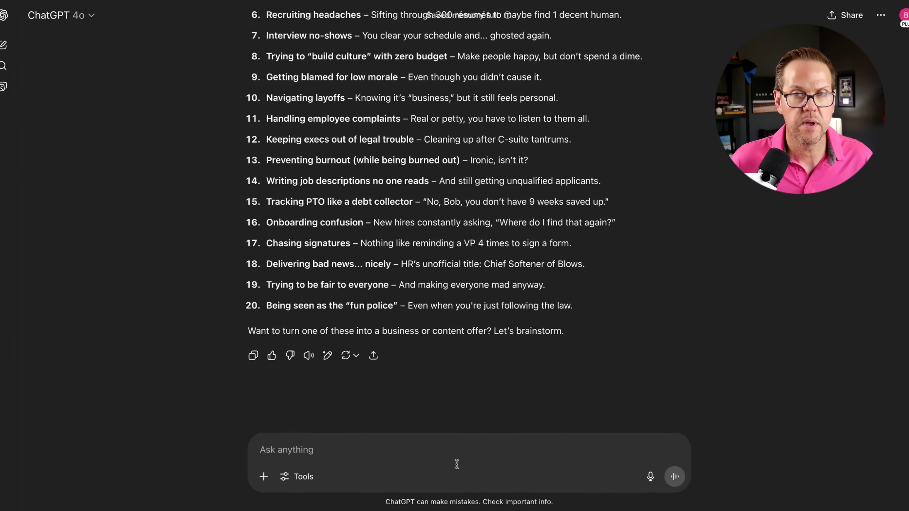
pyautogui.scroll(10, 481, 426)
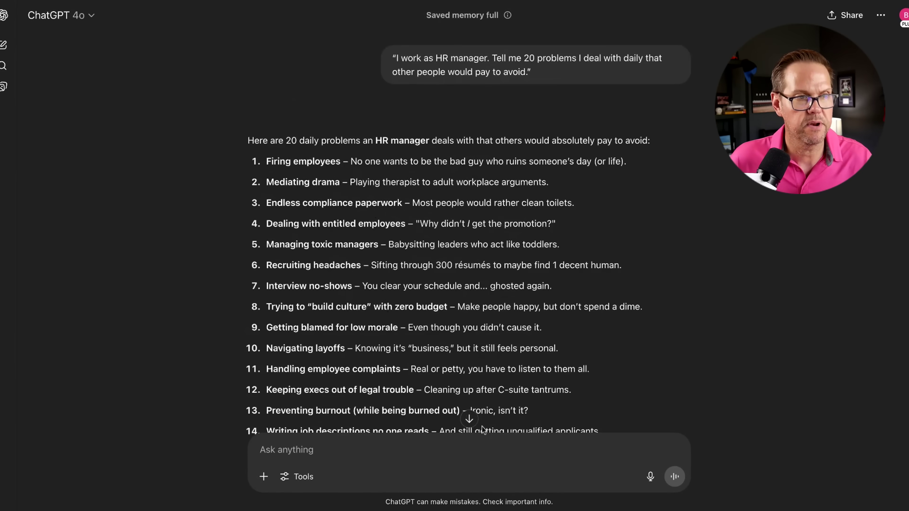
pyautogui.scroll(-10, 412, 256)
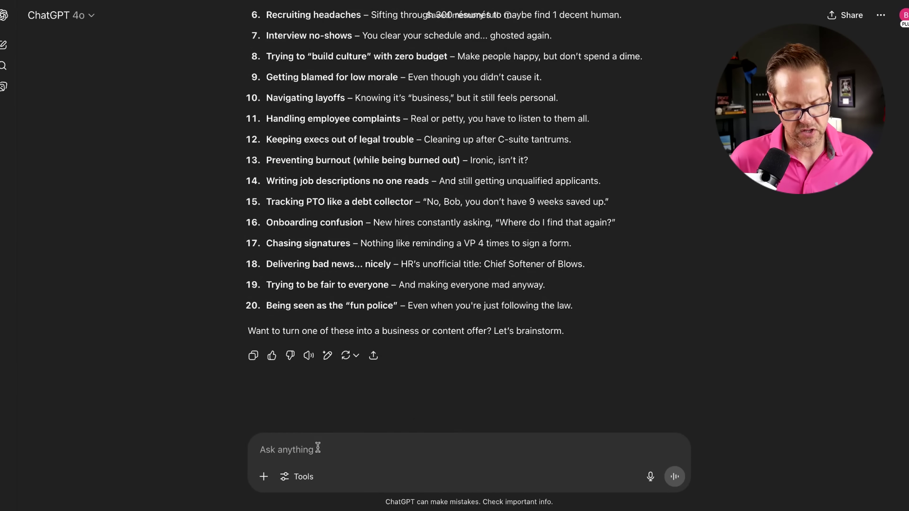
pyautogui.write('i')
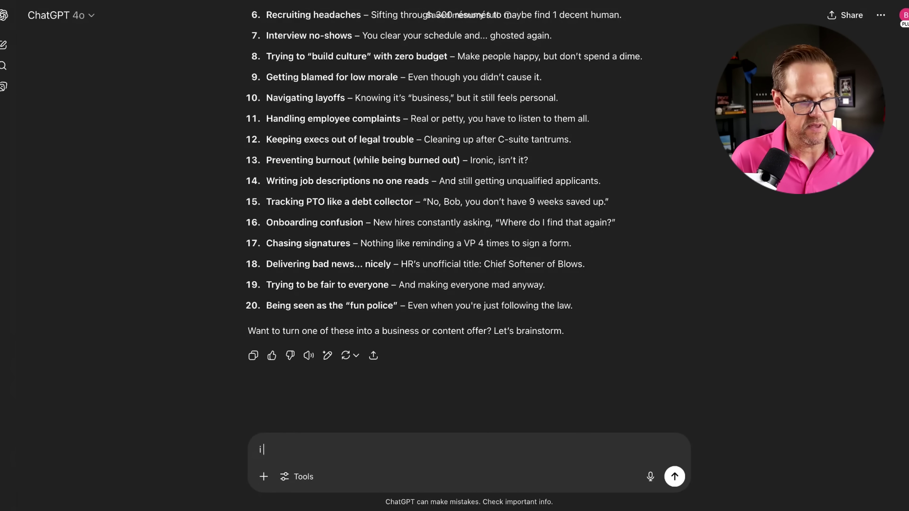
pyautogui.write(' want to')
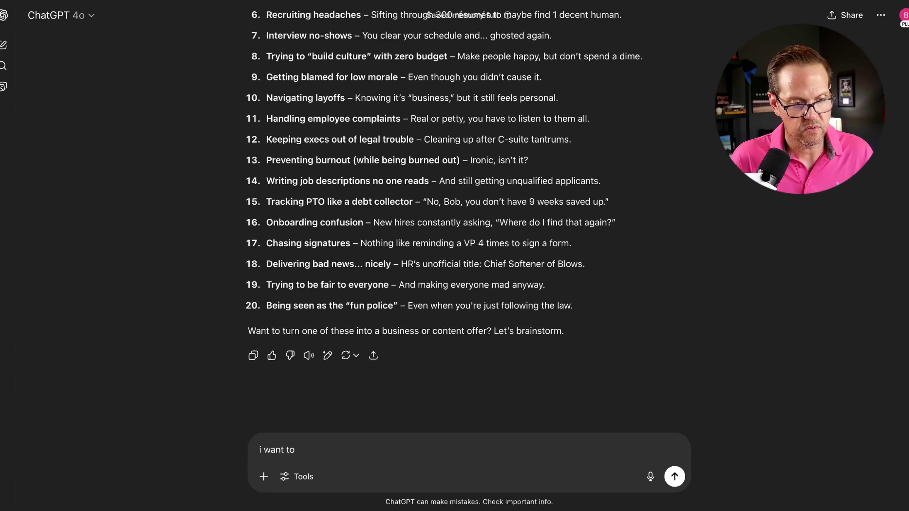
pyautogui.write(' make my first $100 ')
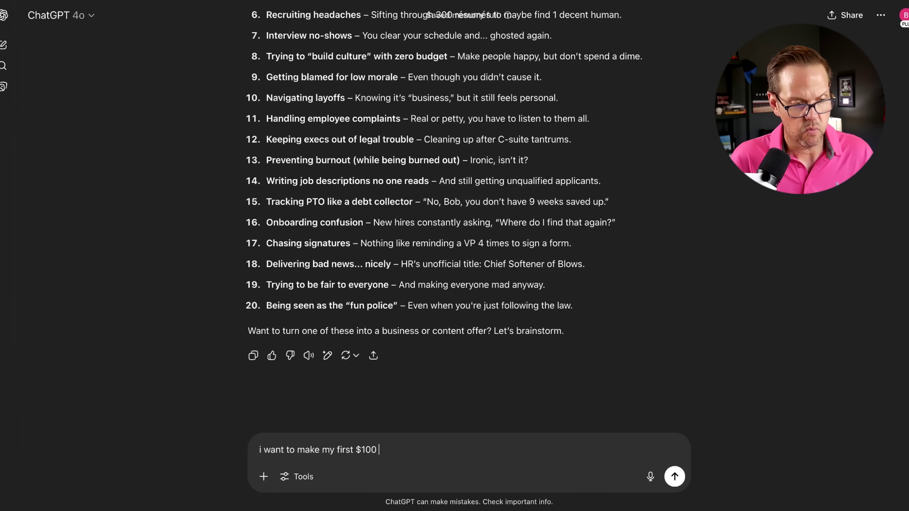
pyautogui.write('online. Which idea should i')
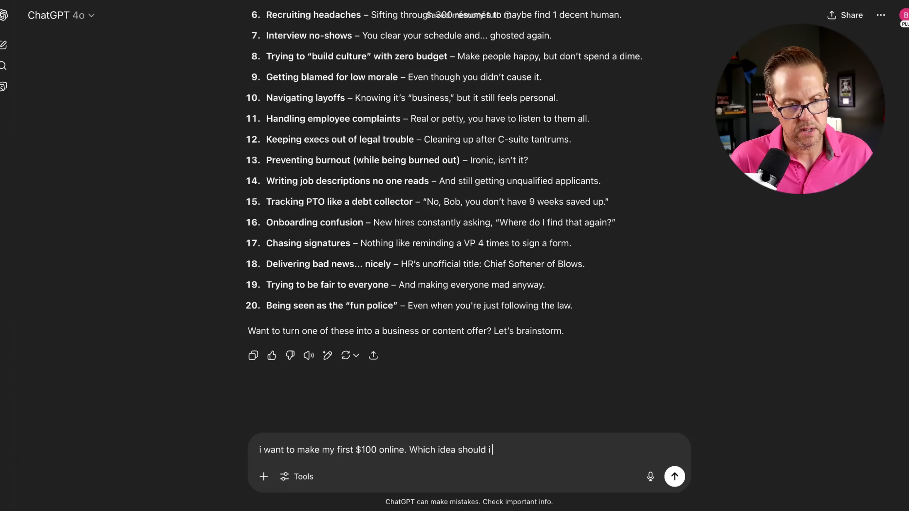
pyautogui.write(' prioritize and')
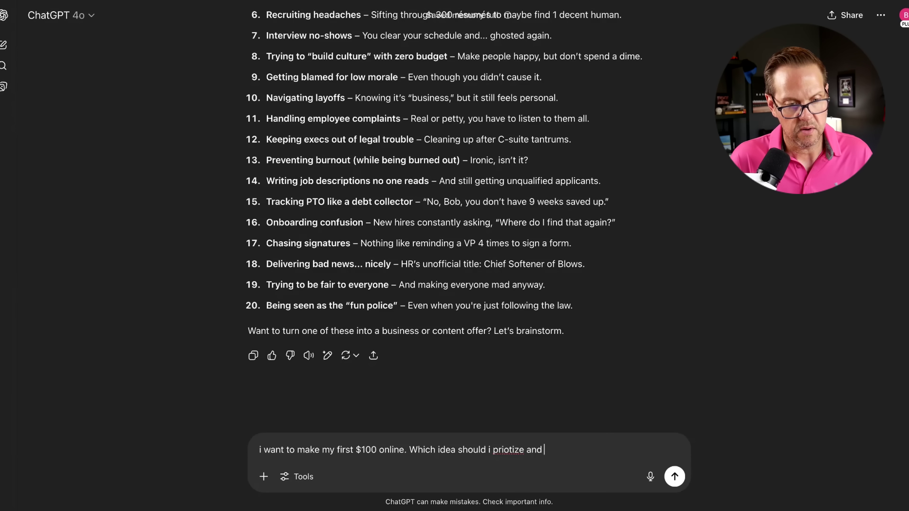
pyautogui.write(' why?')
pyautogui.press('Return')
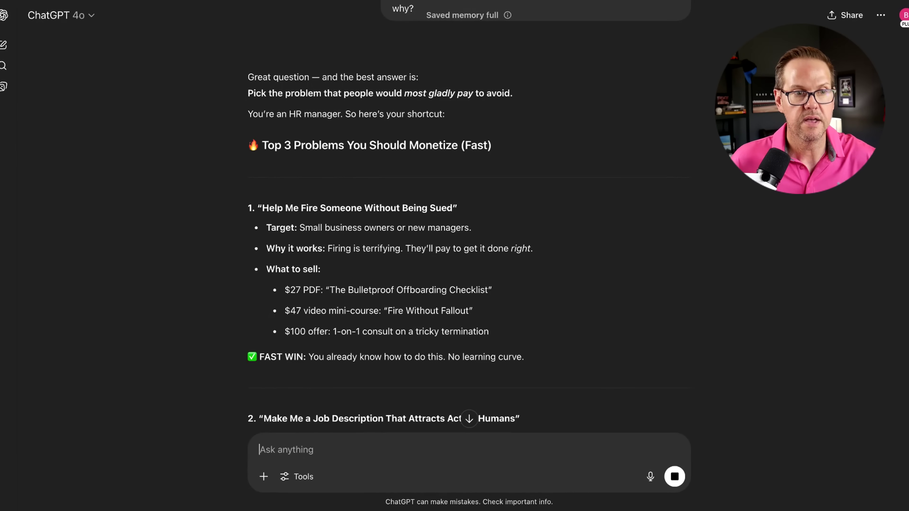
# Step: Read the recommended problems to monetize, examining the target, reasoning and products to sell for the firing and job description ideas
pyautogui.scroll(-1, 501, 261)
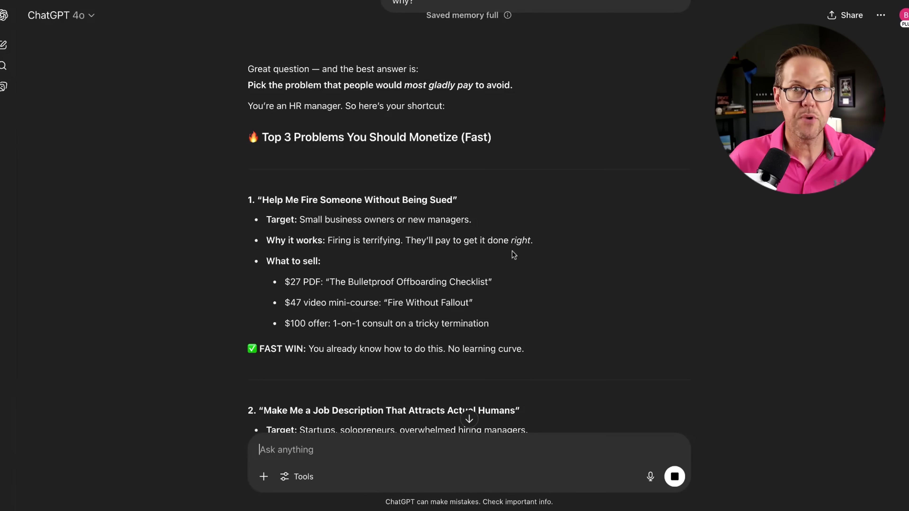
pyautogui.scroll(1, 517, 253)
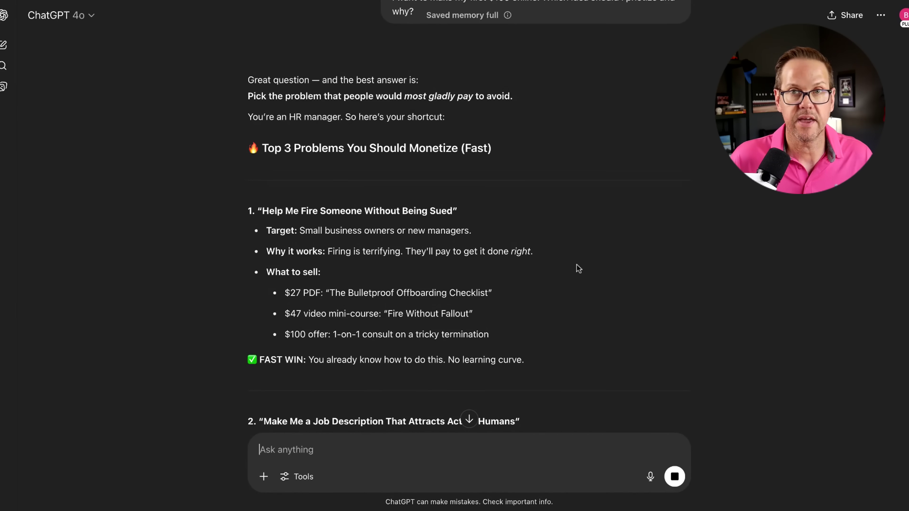
pyautogui.scroll(-1, 577, 268)
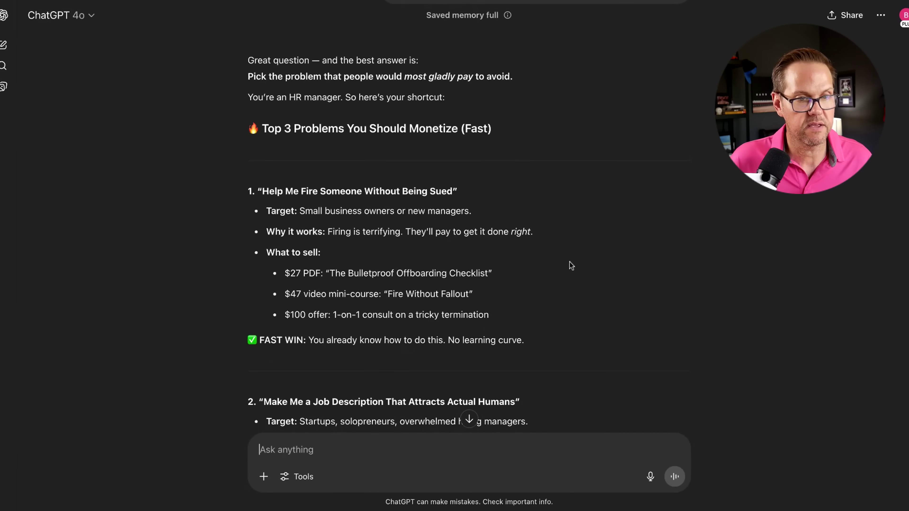
pyautogui.scroll(-1, 574, 266)
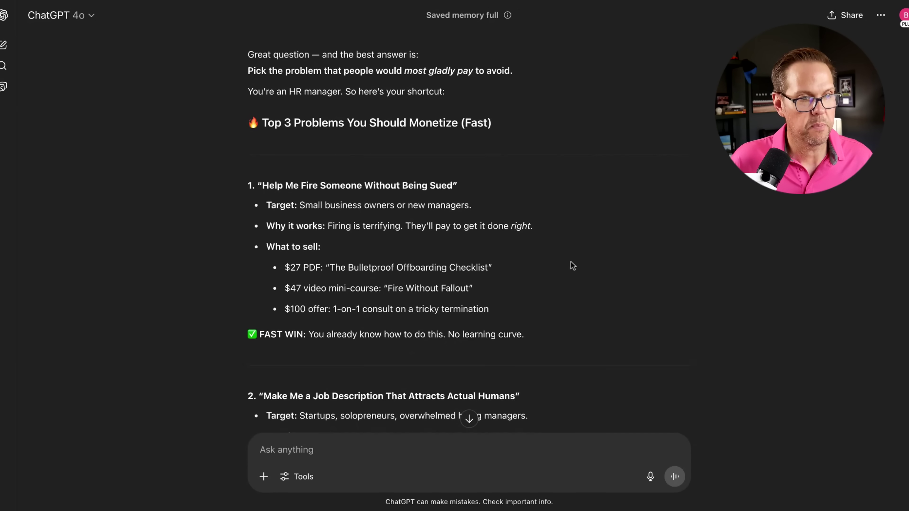
pyautogui.scroll(1, 573, 265)
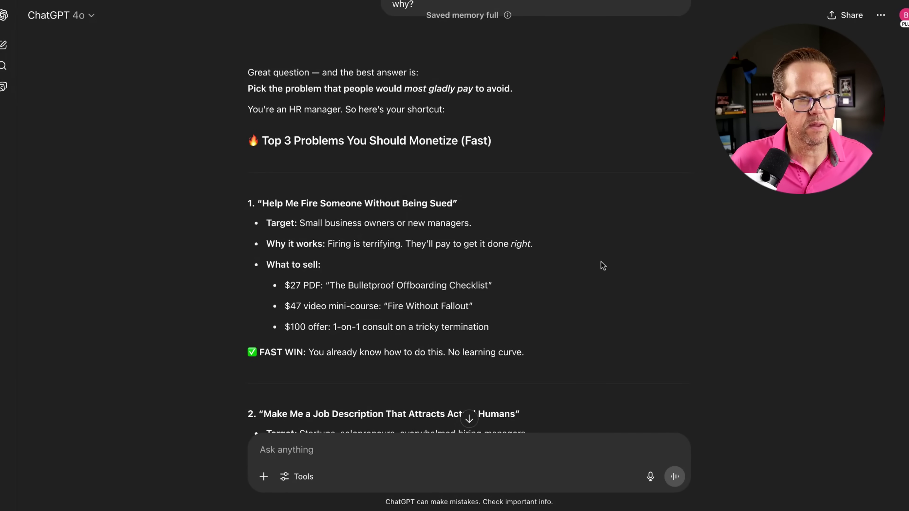
pyautogui.scroll(-1, 603, 265)
pyautogui.scroll(-2, 602, 265)
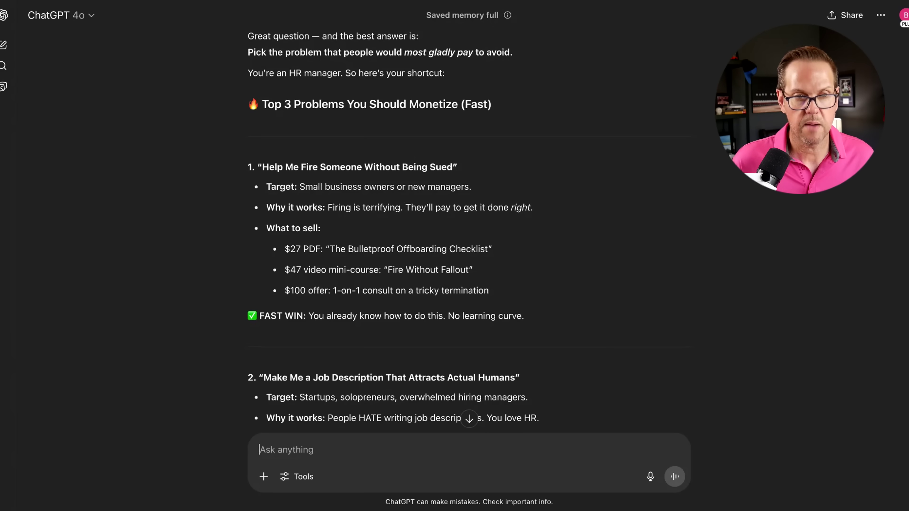
pyautogui.scroll(-1, 587, 256)
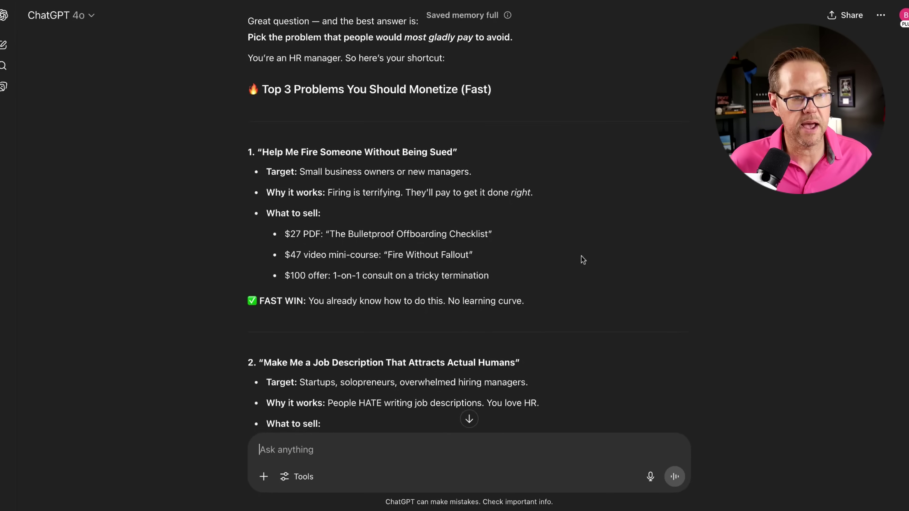
pyautogui.scroll(-2, 582, 258)
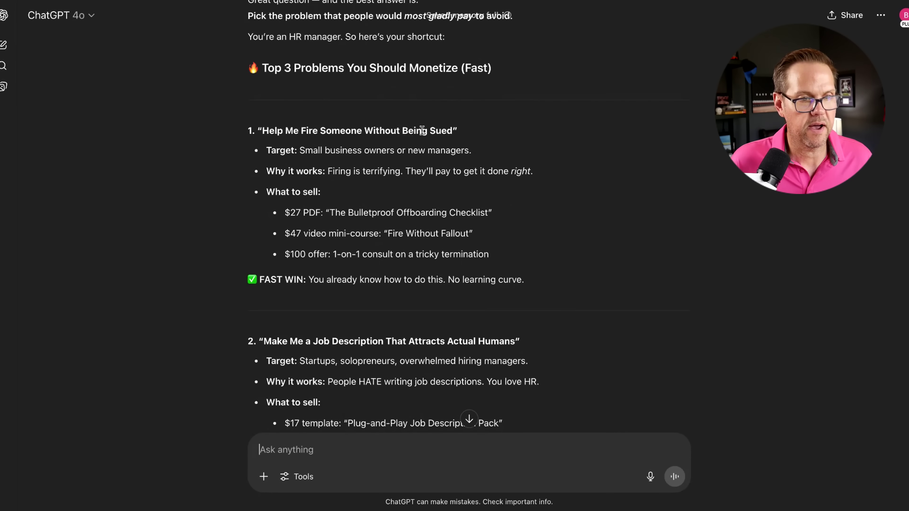
pyautogui.scroll(-2, 494, 133)
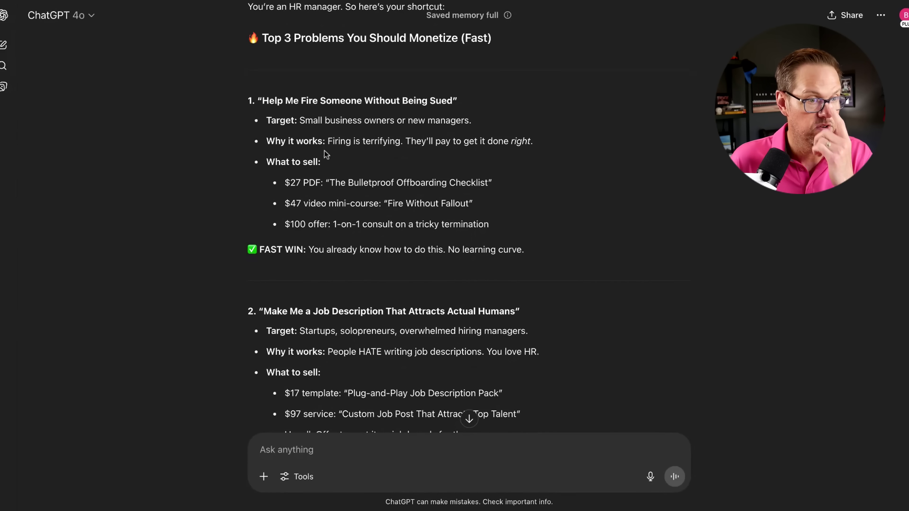
pyautogui.scroll(-1, 429, 145)
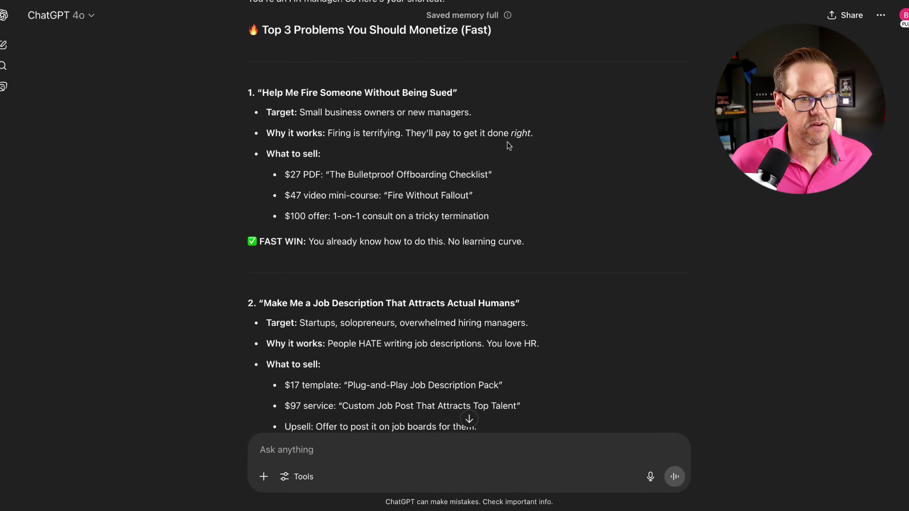
pyautogui.scroll(-2, 512, 145)
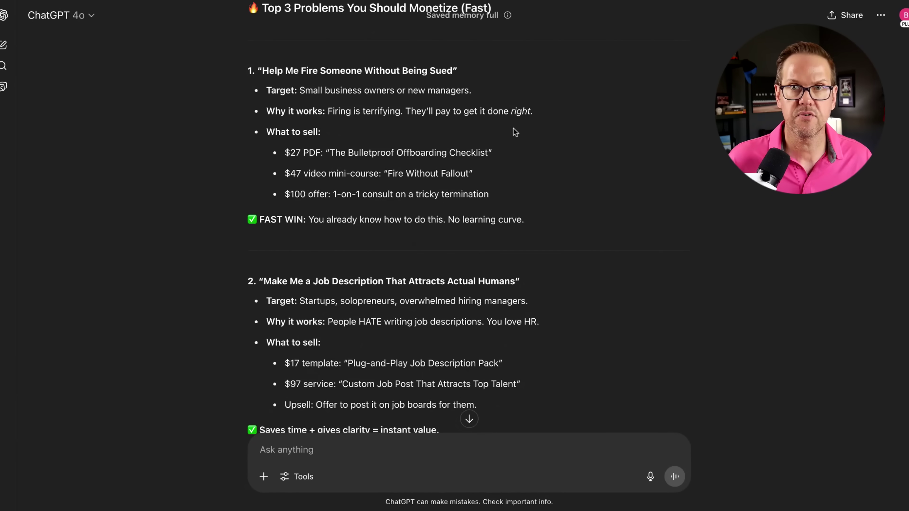
pyautogui.scroll(1, 469, 149)
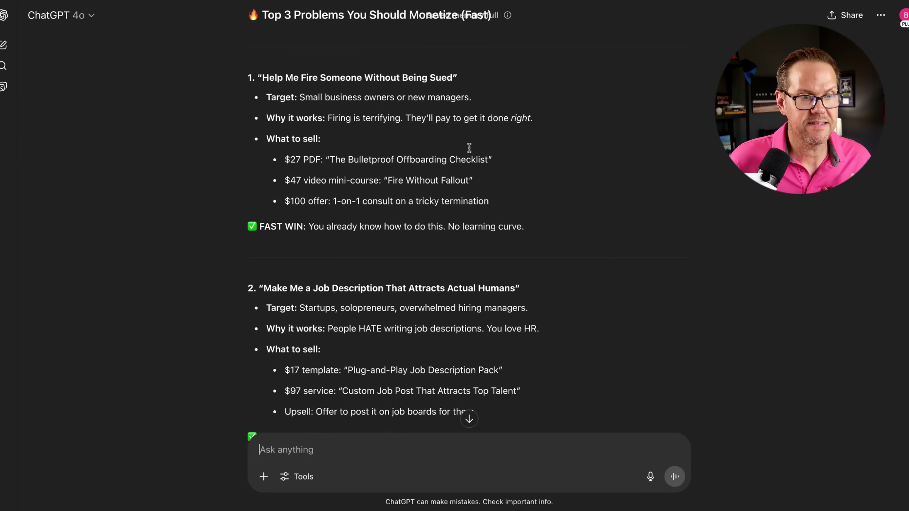
pyautogui.scroll(-2, 429, 153)
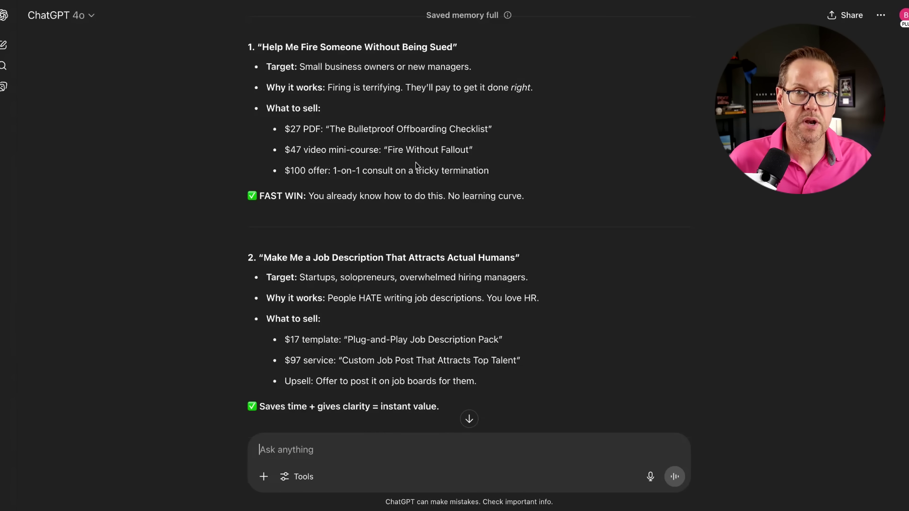
pyautogui.scroll(1, 427, 165)
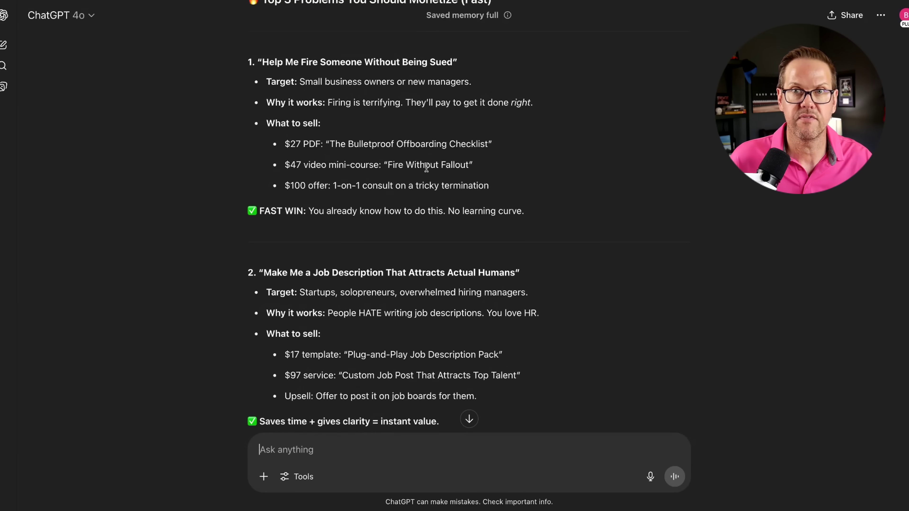
pyautogui.scroll(2, 427, 166)
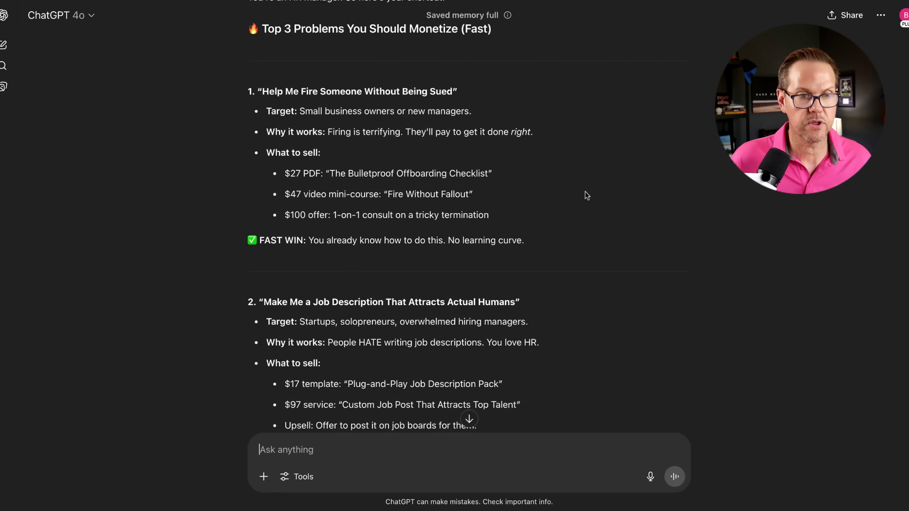
pyautogui.scroll(-2, 581, 200)
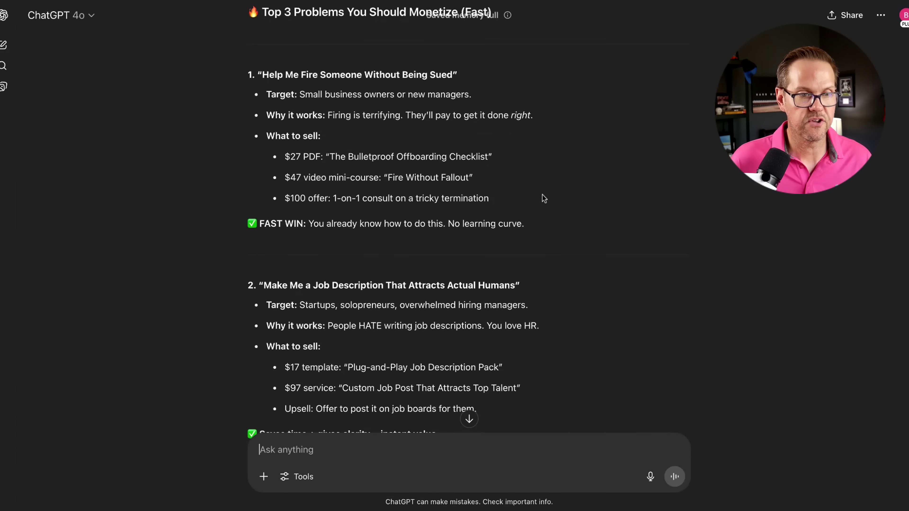
pyautogui.scroll(-2, 541, 194)
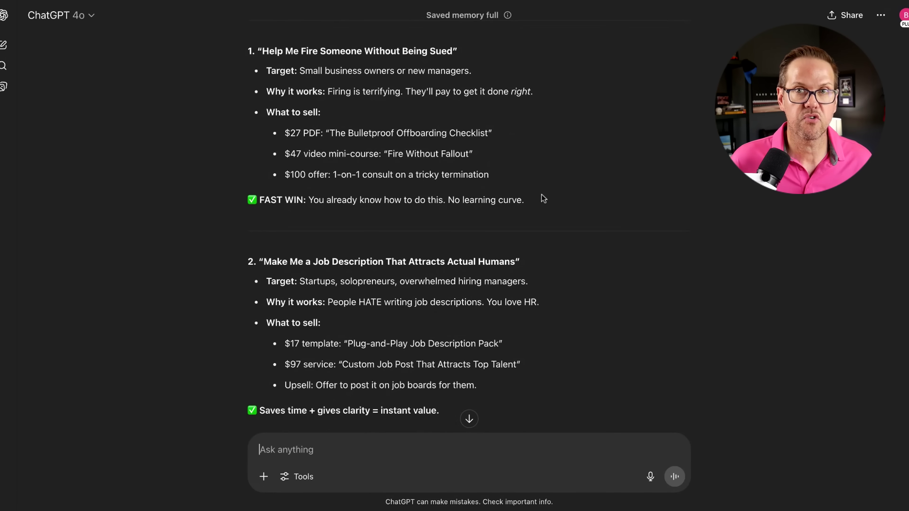
# Step: Reply "yes" to the closing offer of a product name, offer breakdown or ChatGPT prompt for the recommended idea
pyautogui.scroll(-20, 358, 233)
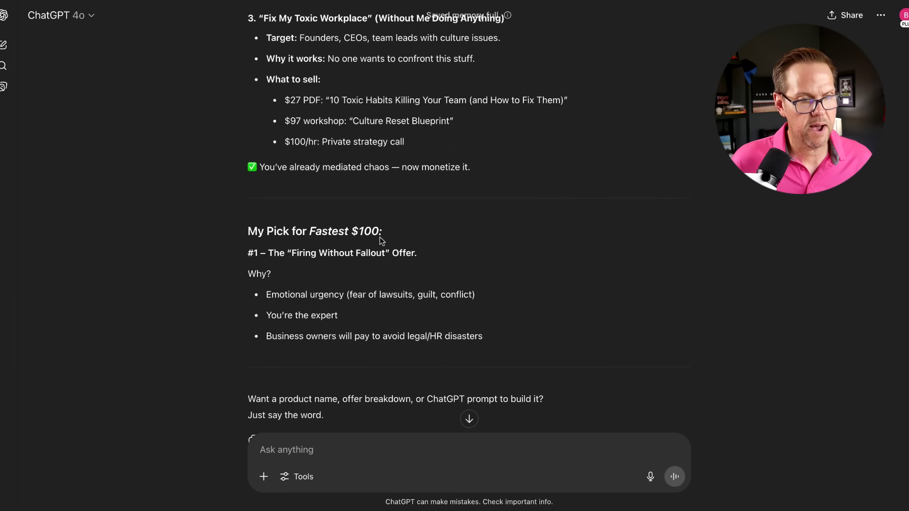
pyautogui.scroll(-4, 450, 242)
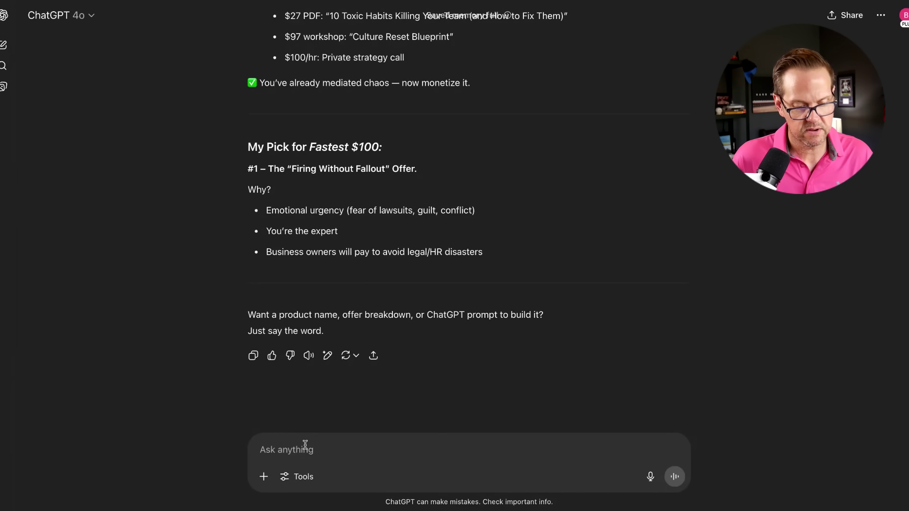
pyautogui.write('yes')
pyautogui.press('Return')
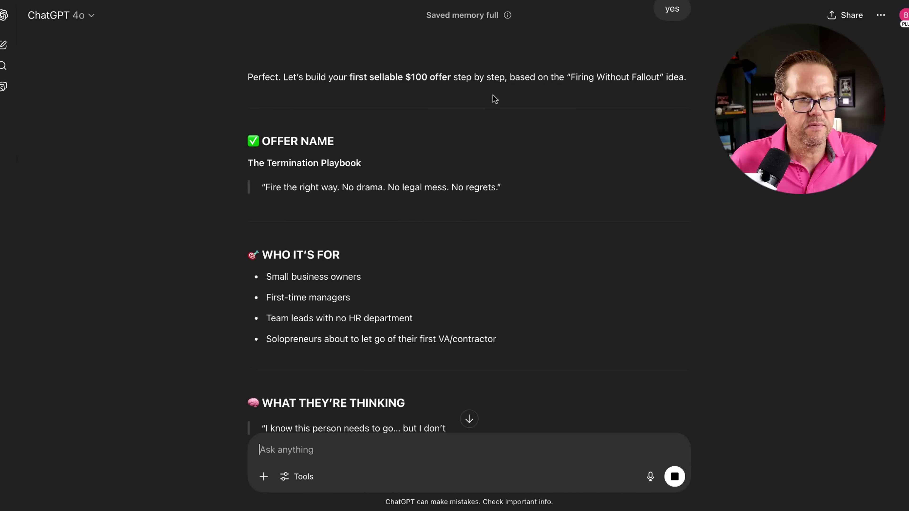
# Step: Read the generated offer's name, target audience, buyer thoughts, product bundle contents and optional upsells
pyautogui.scroll(-1, 550, 130)
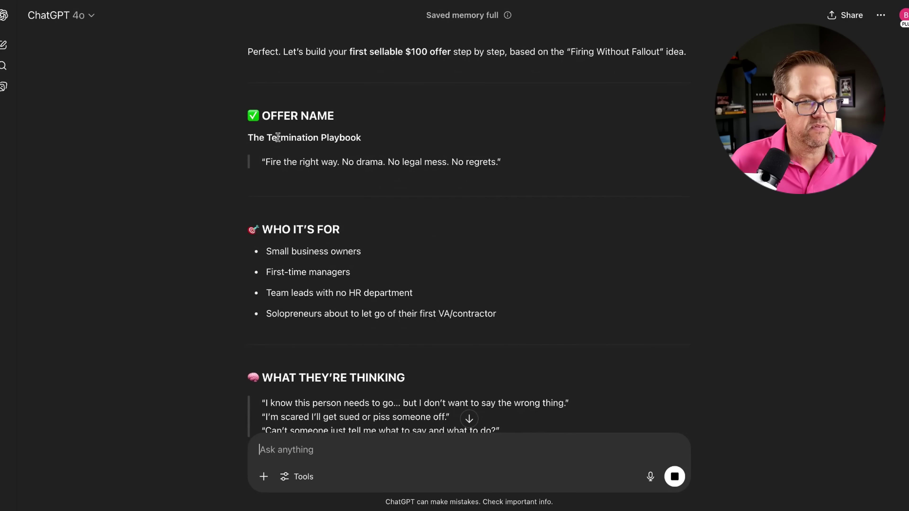
pyautogui.scroll(-2, 425, 148)
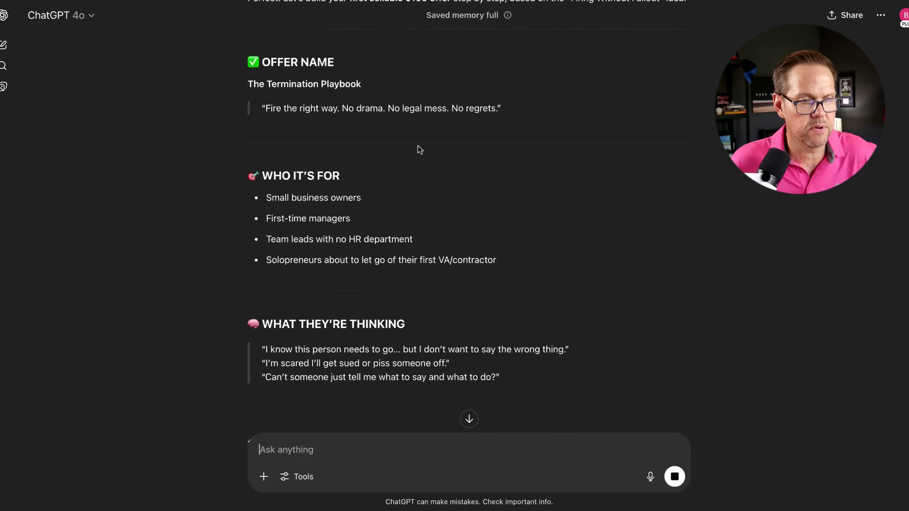
pyautogui.scroll(-1, 412, 134)
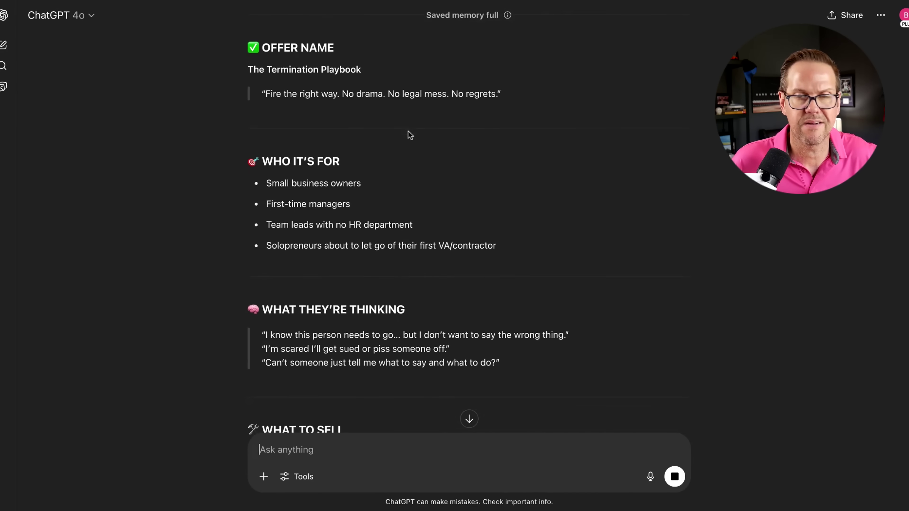
pyautogui.scroll(1, 410, 135)
pyautogui.scroll(-4, 408, 136)
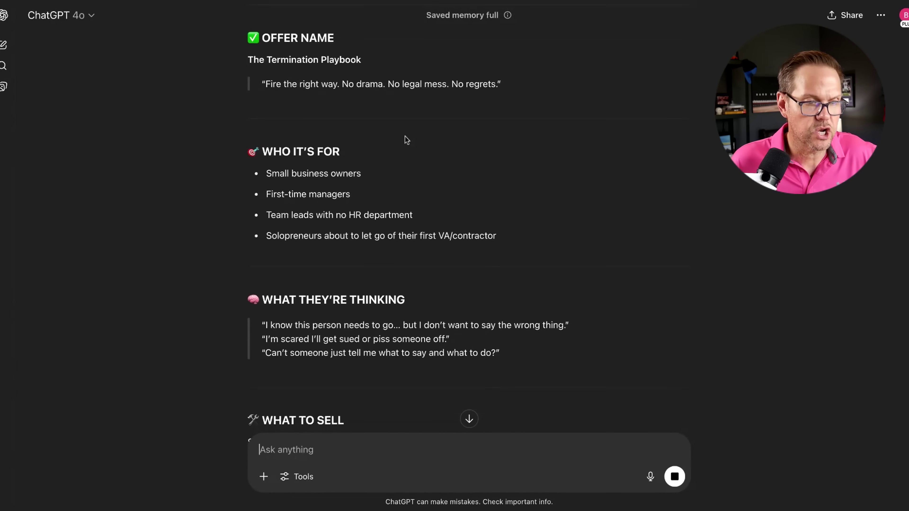
pyautogui.scroll(-9, 411, 194)
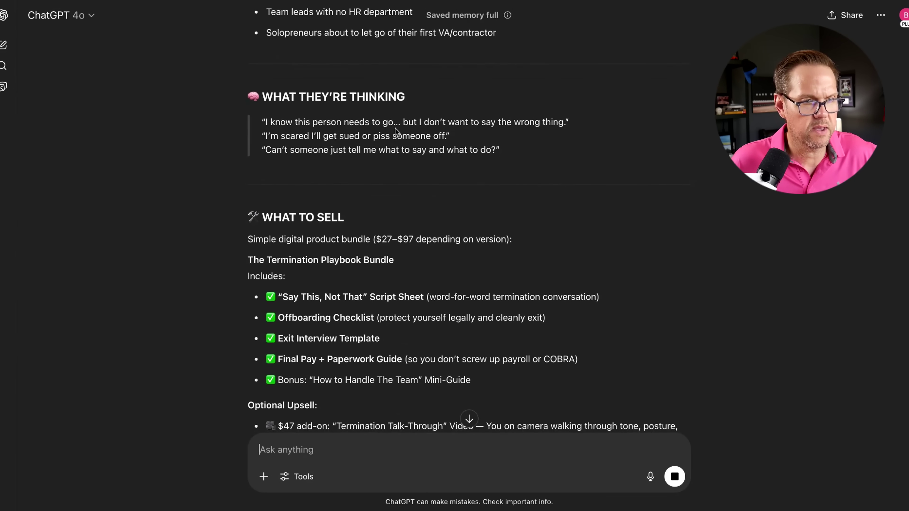
pyautogui.scroll(-6, 349, 184)
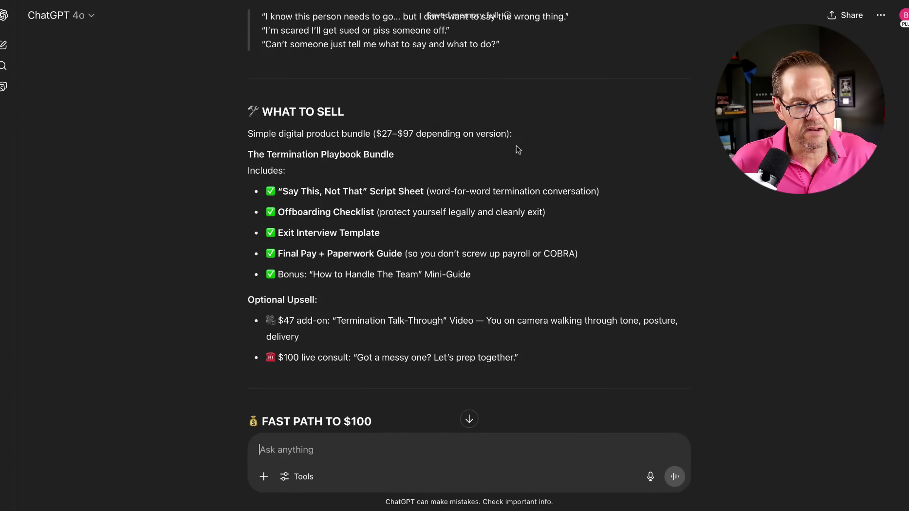
pyautogui.scroll(-3, 471, 158)
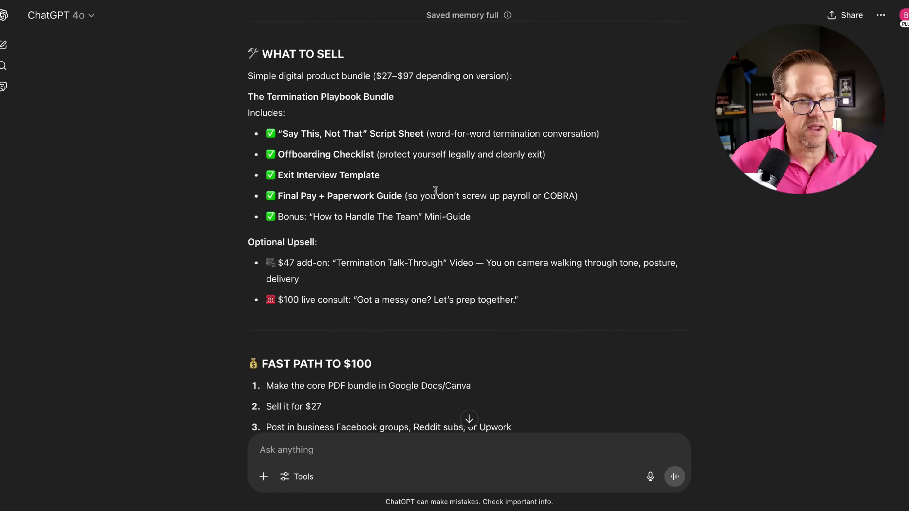
pyautogui.scroll(-3, 434, 191)
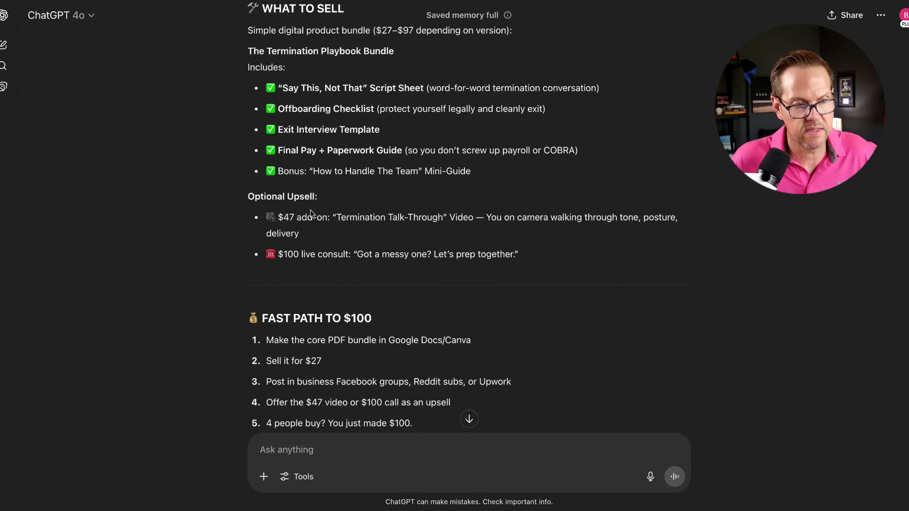
# Step: Review the offer's fast path to $100 and its suggested build prompt, down to the closing question about a first draft
pyautogui.scroll(-4, 318, 233)
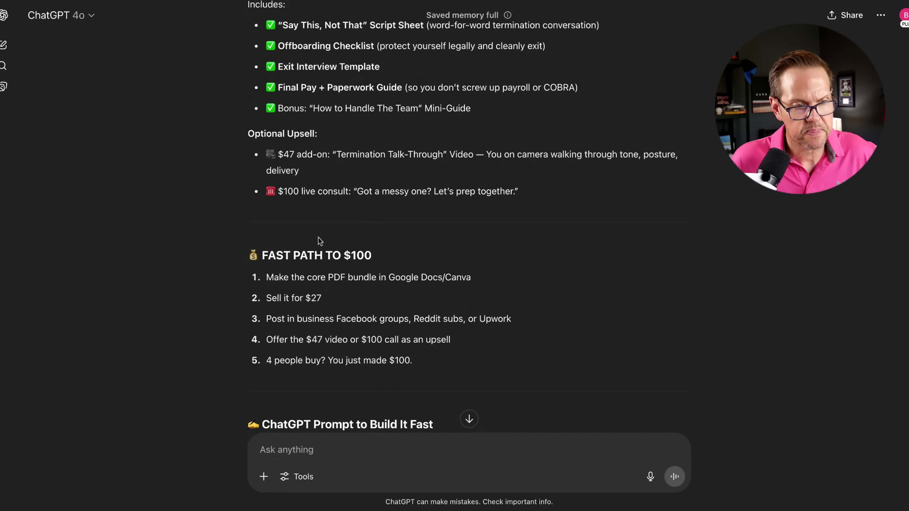
pyautogui.scroll(-5, 319, 241)
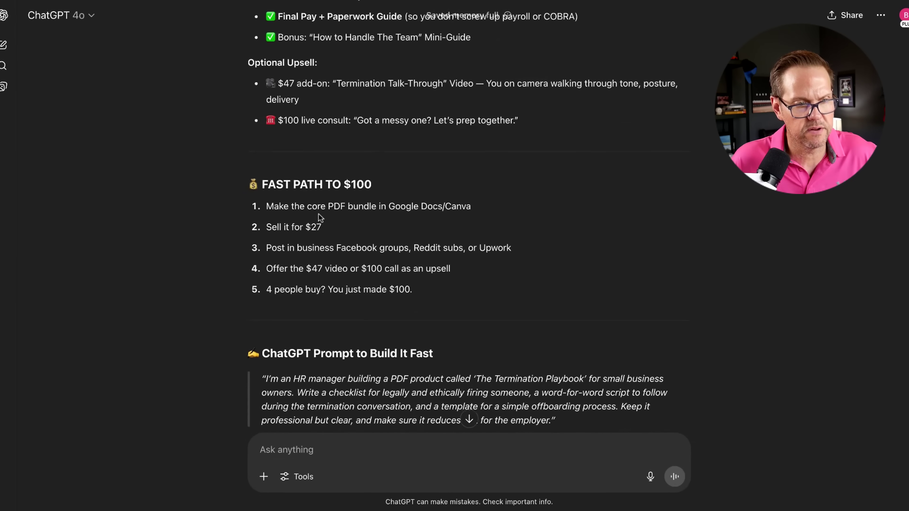
pyautogui.scroll(-3, 320, 216)
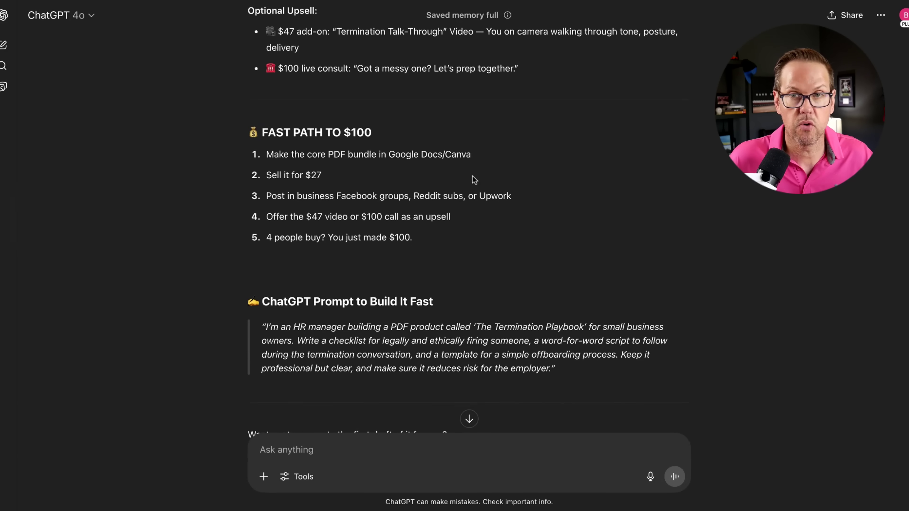
pyautogui.scroll(-1, 477, 180)
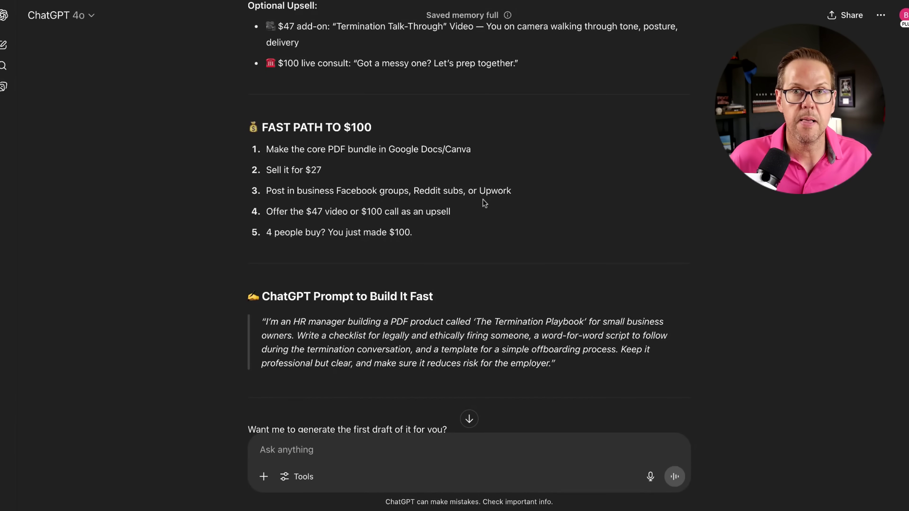
pyautogui.scroll(-1, 481, 204)
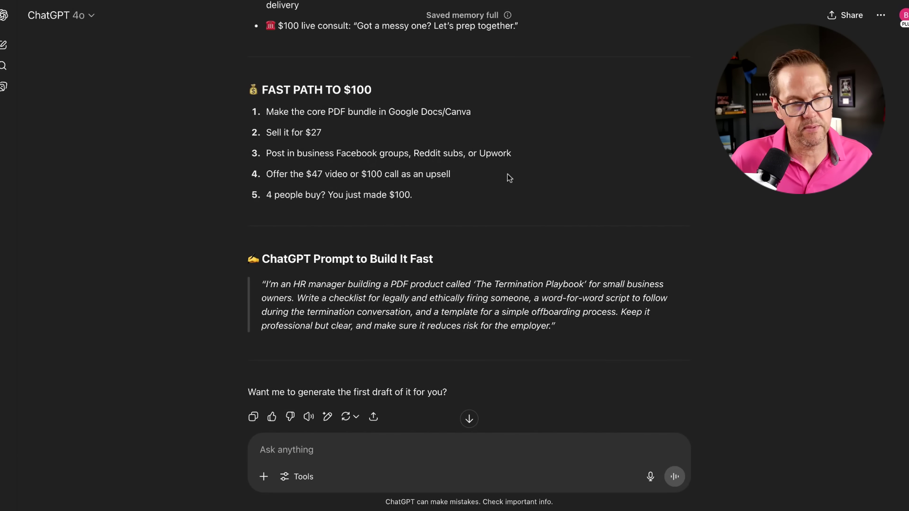
pyautogui.scroll(-1, 507, 173)
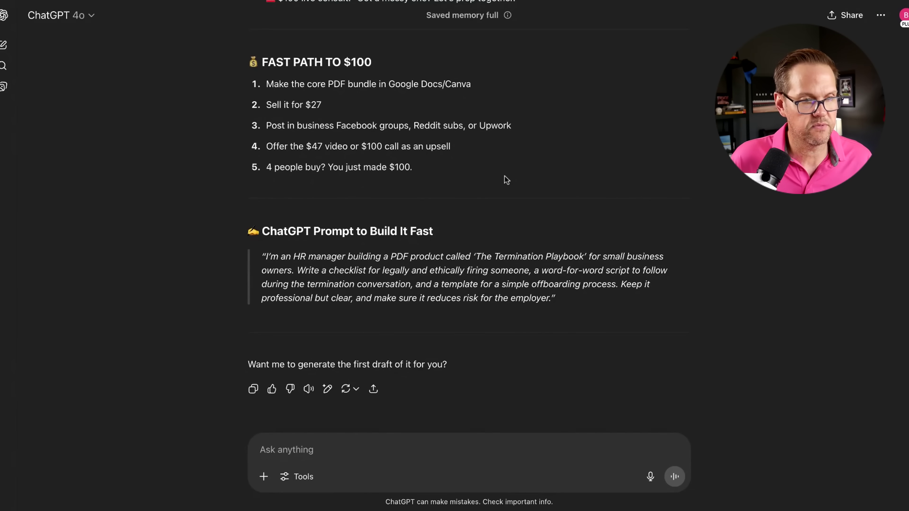
pyautogui.scroll(1, 494, 180)
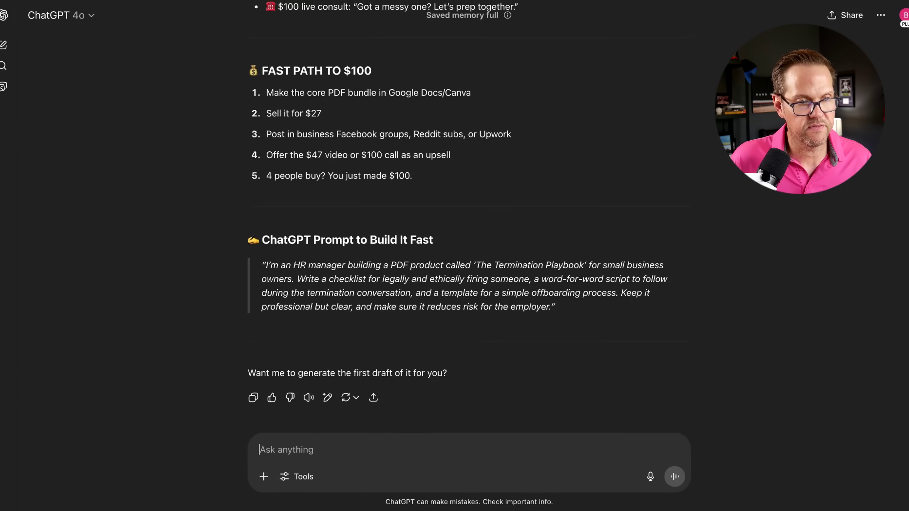
pyautogui.scroll(2, 480, 180)
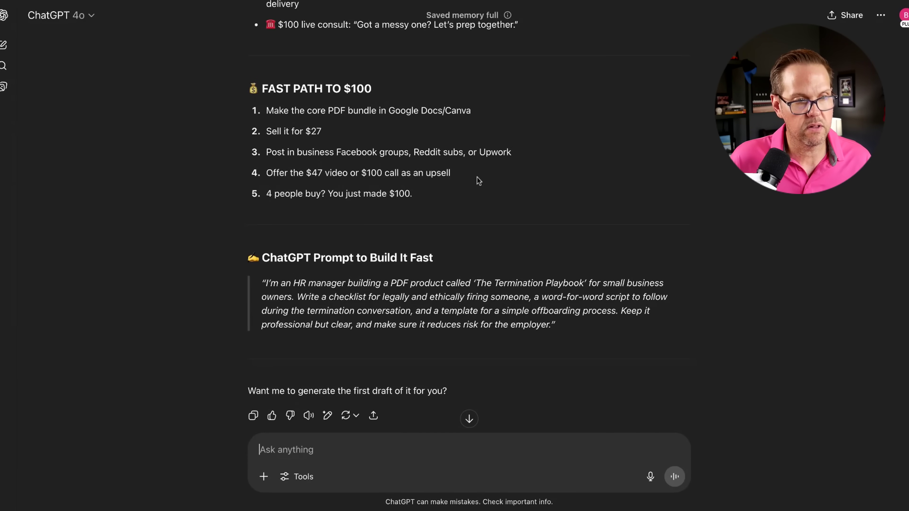
pyautogui.scroll(-3, 524, 188)
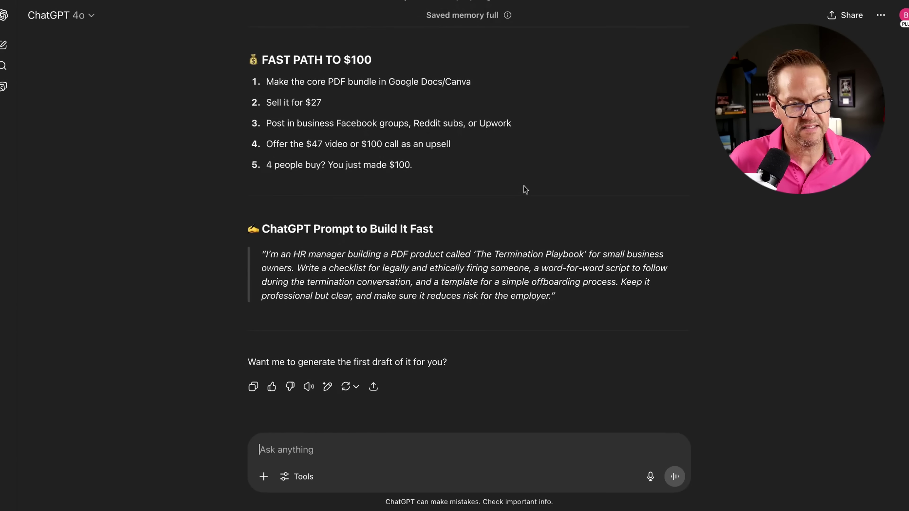
pyautogui.scroll(-2, 432, 252)
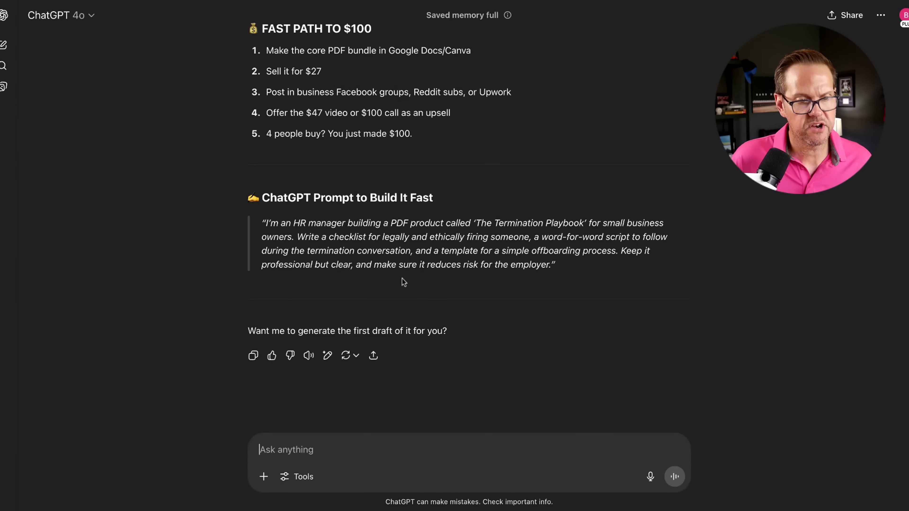
pyautogui.scroll(1, 466, 298)
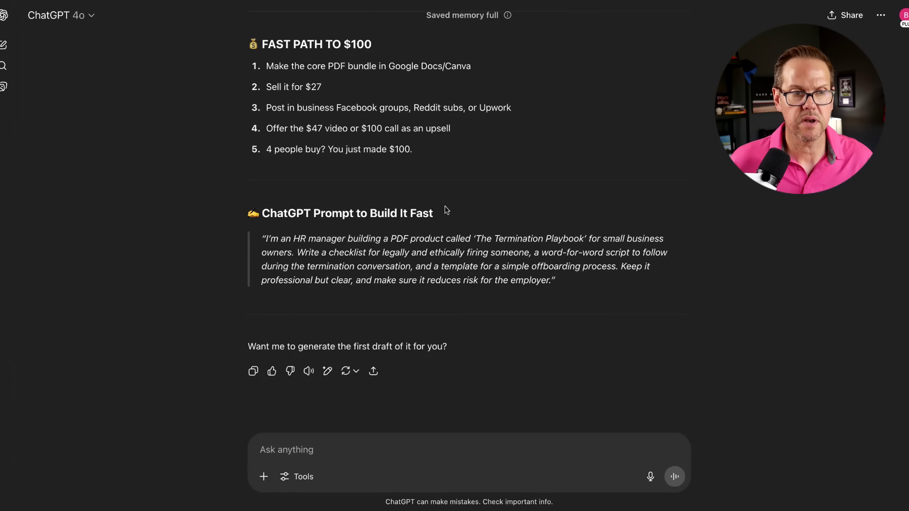
# Step: Revisit the list of 20 daily HR manager problems, the recommended ideas to sell, and the generated offer's name and target audience
pyautogui.scroll(20, 449, 207)
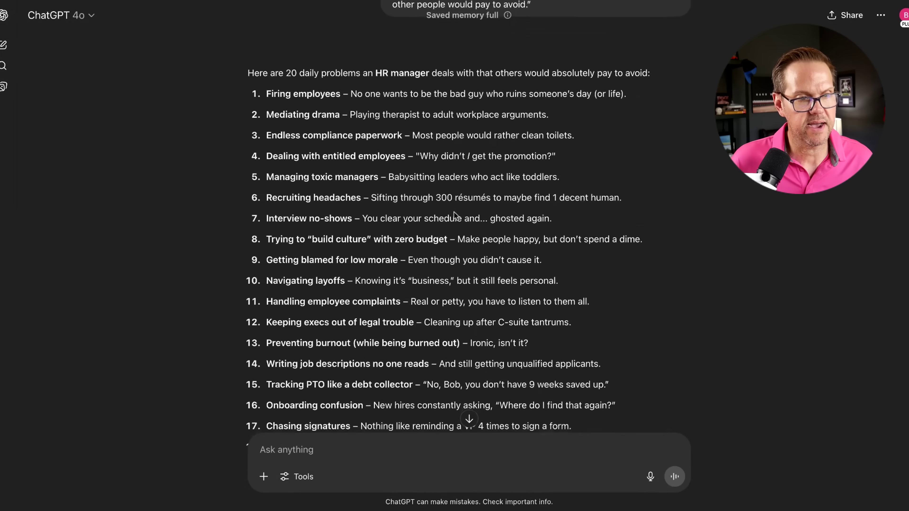
pyautogui.scroll(-4, 453, 211)
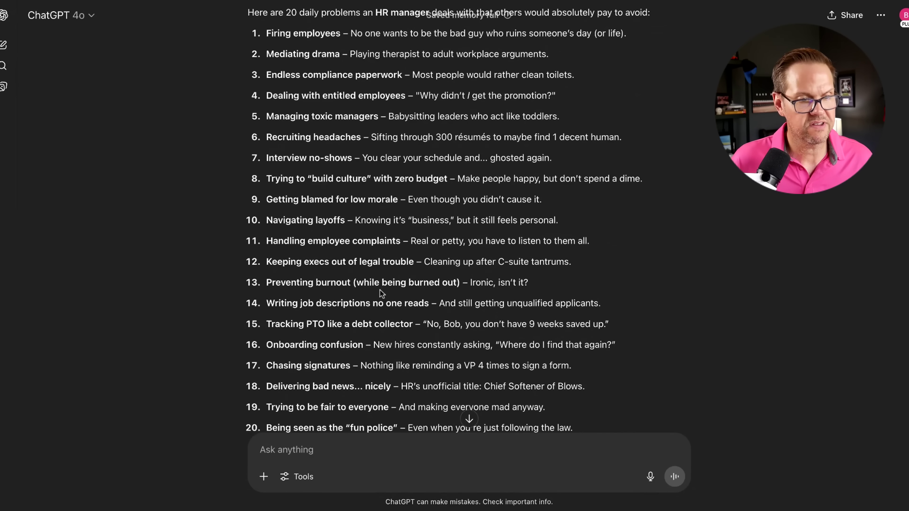
pyautogui.scroll(-2, 380, 290)
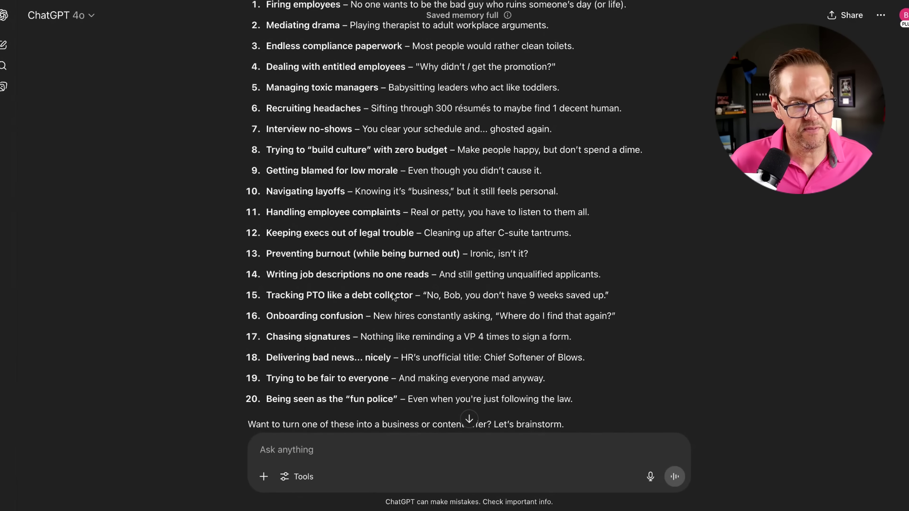
pyautogui.scroll(-2, 339, 372)
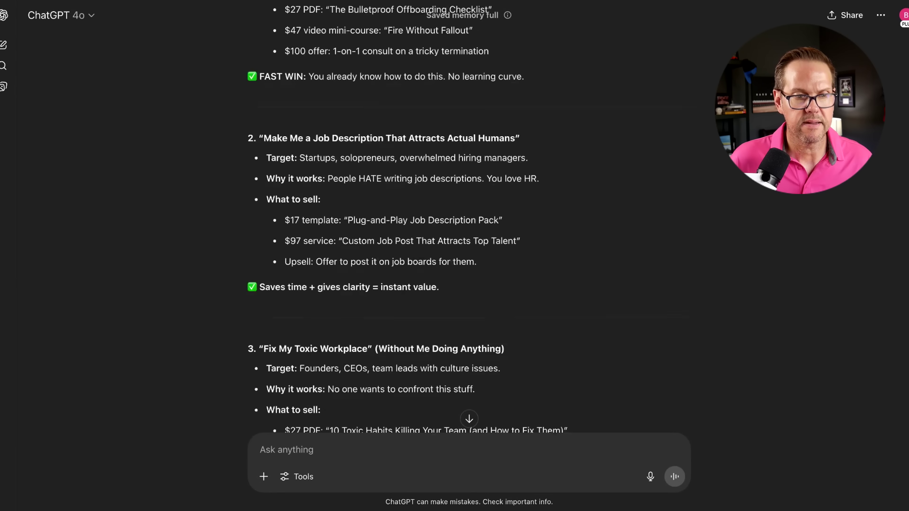
pyautogui.scroll(-20, 469, 215)
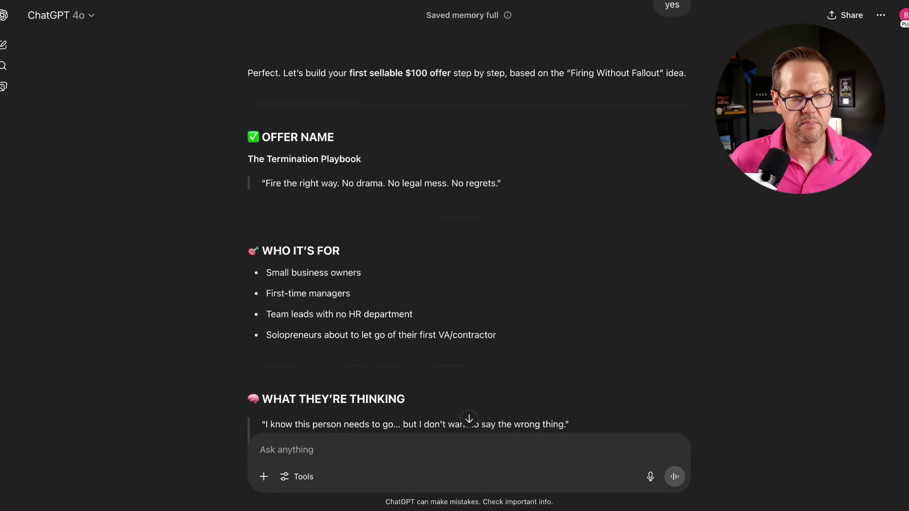
pyautogui.scroll(-1, 469, 215)
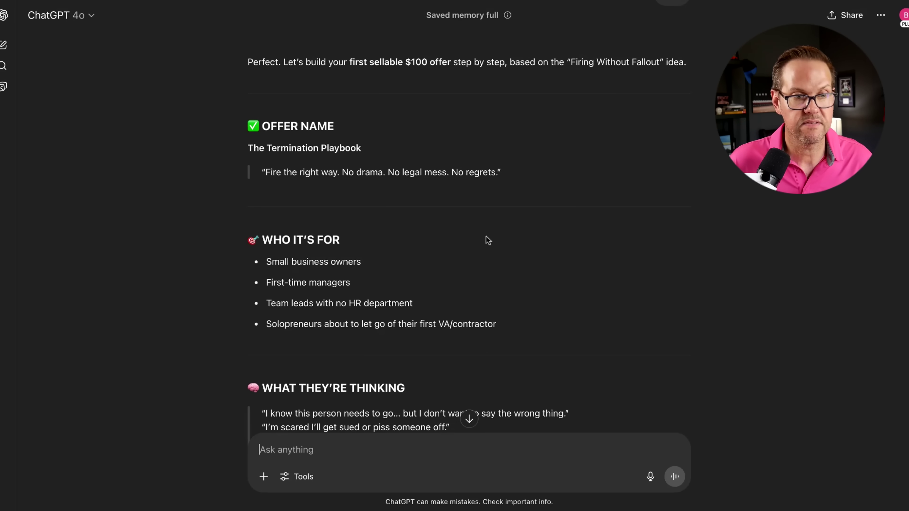
pyautogui.scroll(2, 489, 238)
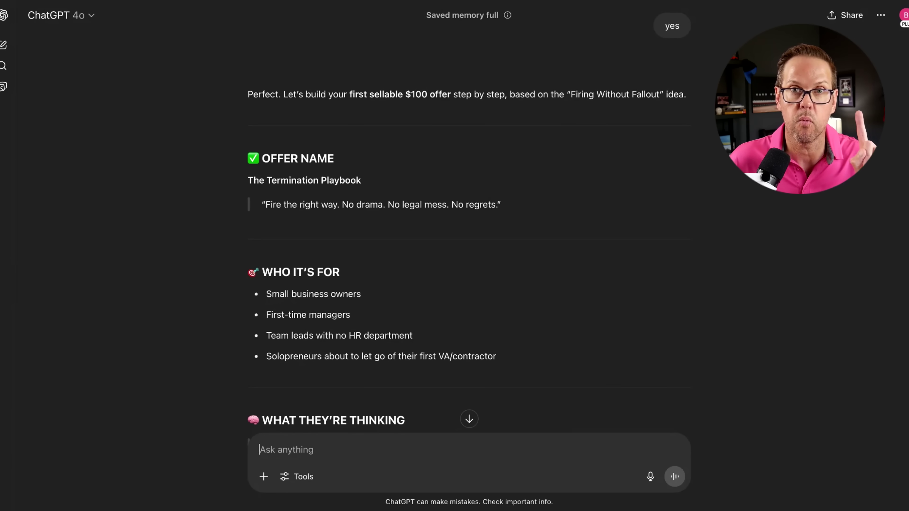
pyautogui.scroll(4, 469, 224)
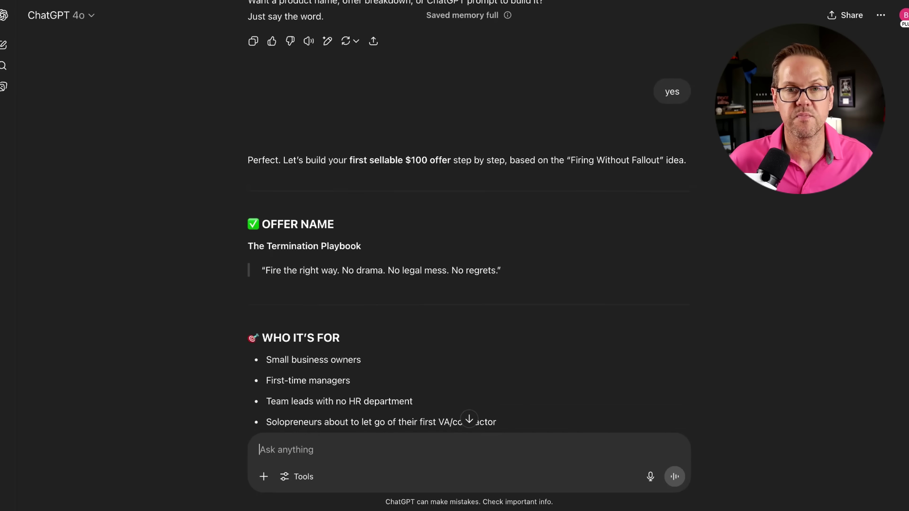
pyautogui.scroll(-4, 469, 215)
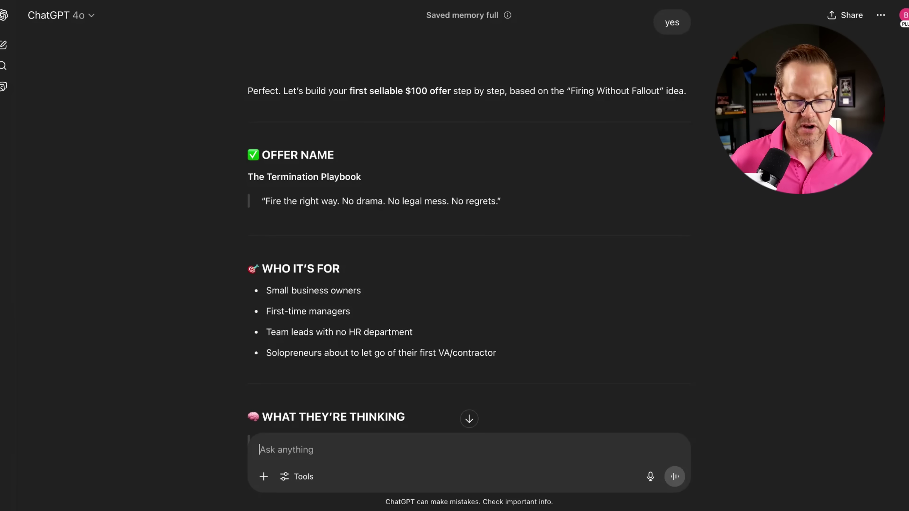